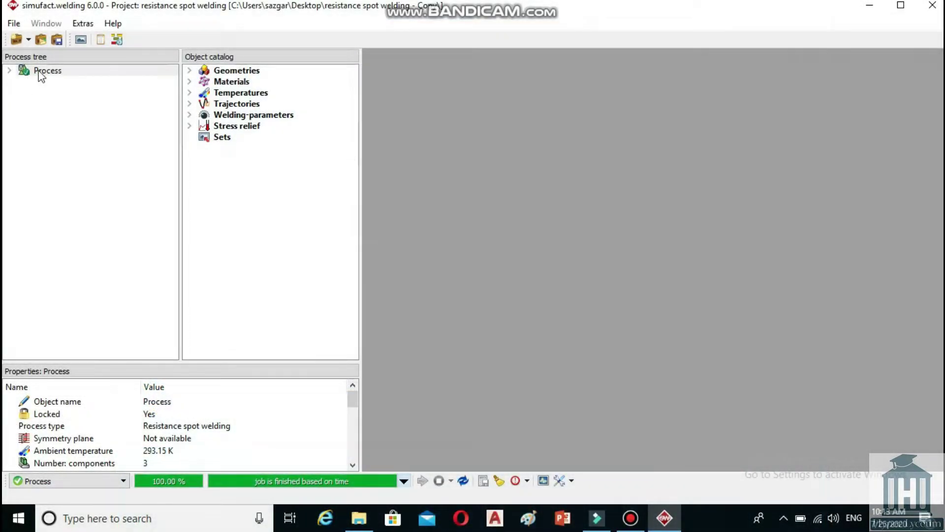
- Copy the finished process from its cooling_1 result to create Process-2
{"action": "right_click", "coordinate": [40, 72]}
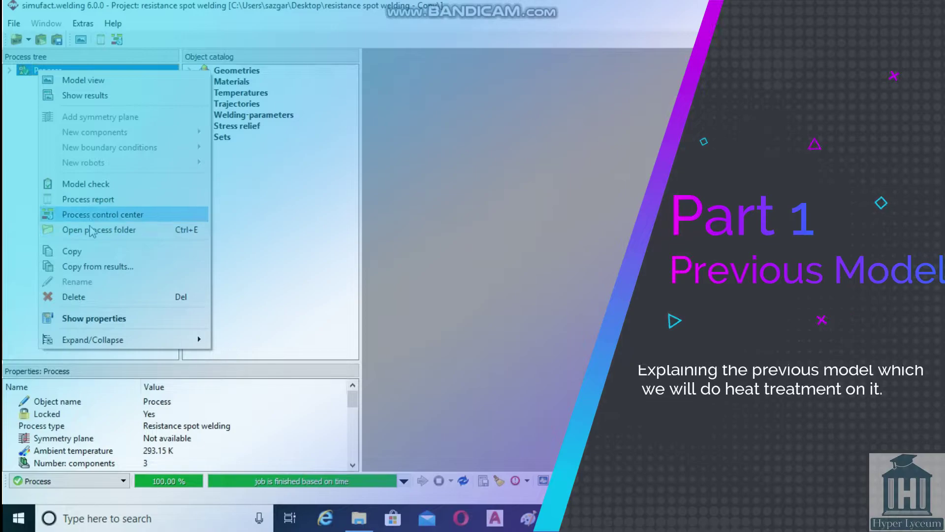
{"action": "left_click", "coordinate": [93, 267]}
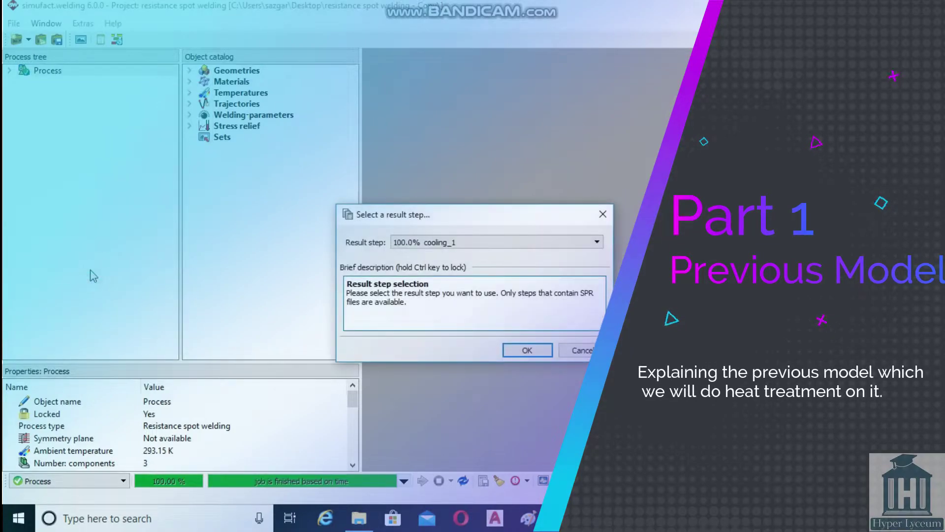
{"action": "left_click", "coordinate": [527, 349]}
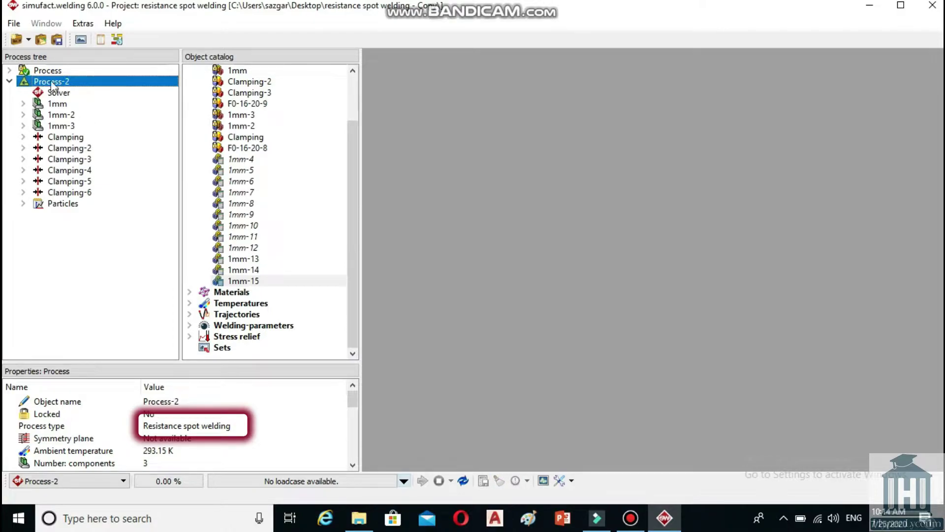
- Expand the original process and open its Results view
{"action": "double_click", "coordinate": [48, 74]}
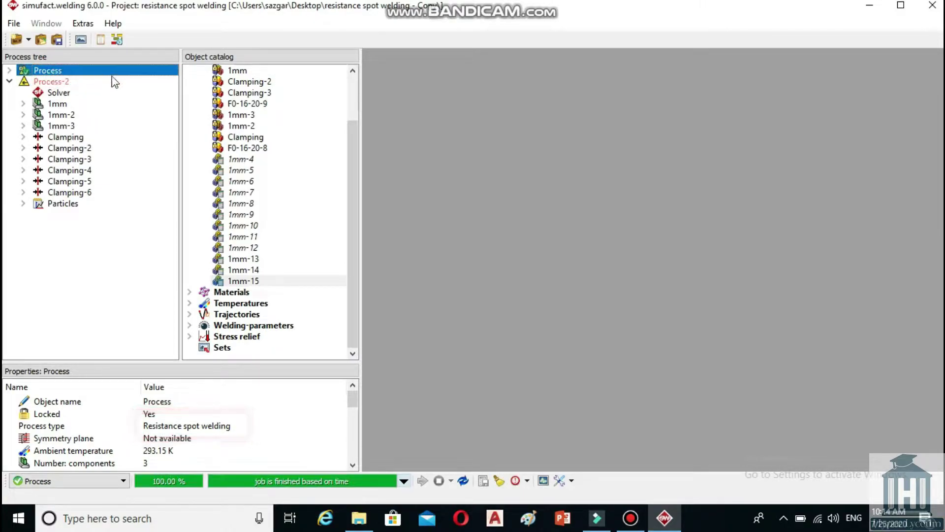
{"action": "left_click", "coordinate": [69, 215]}
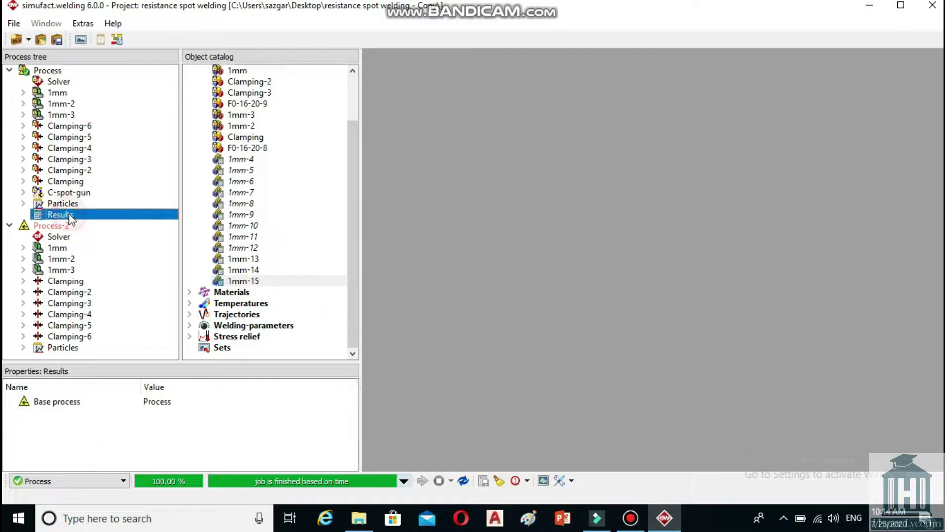
{"action": "double_click", "coordinate": [69, 215]}
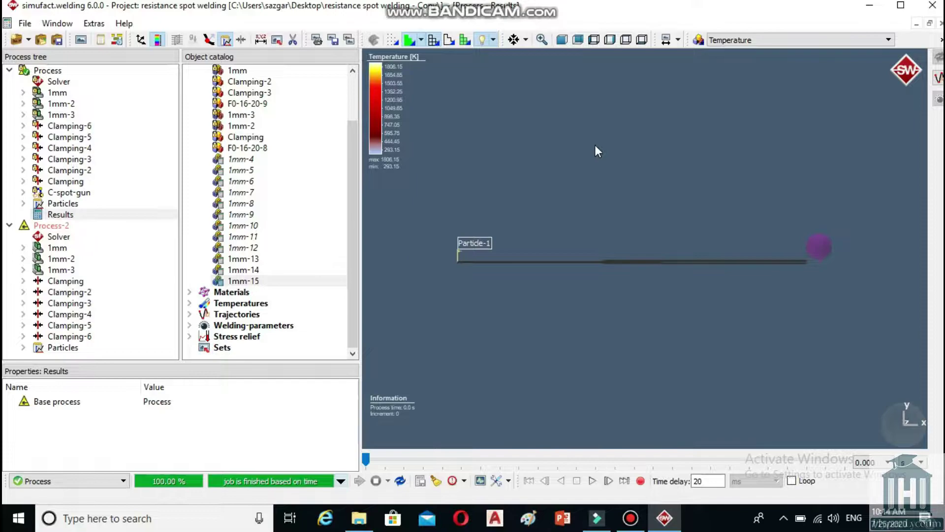
- Tilt the model, jump to the final 10 s increment, and plot Equivalent elastic strain
{"action": "left_click_drag", "start_coordinate": [595, 145], "coordinate": [608, 366]}
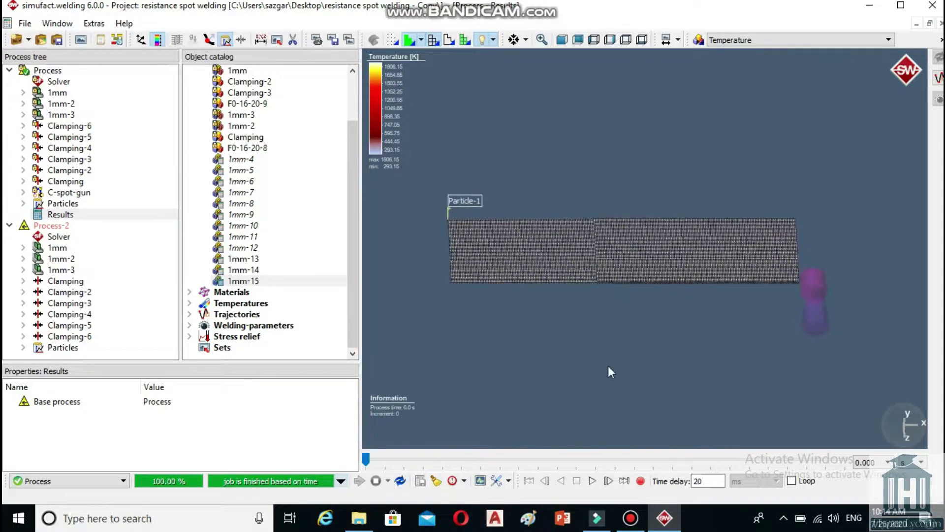
{"action": "left_click", "coordinate": [624, 480]}
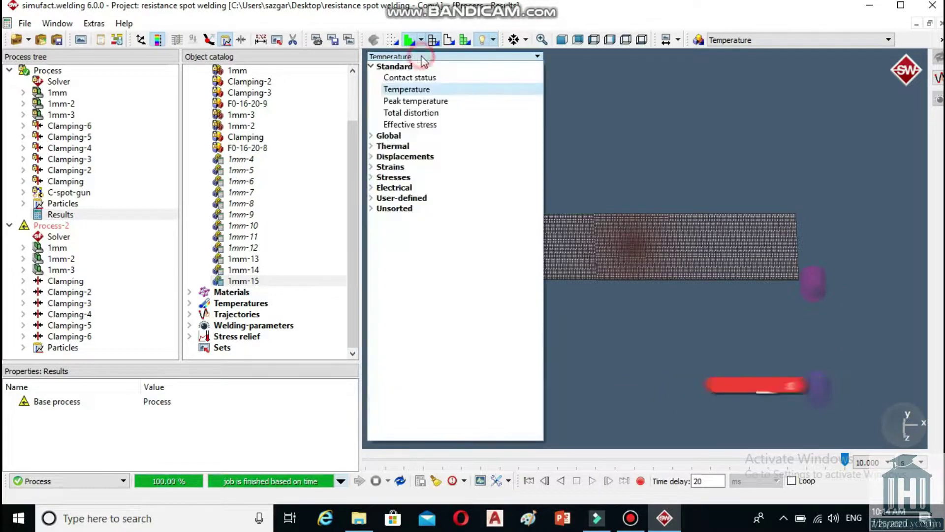
{"action": "left_click", "coordinate": [420, 56]}
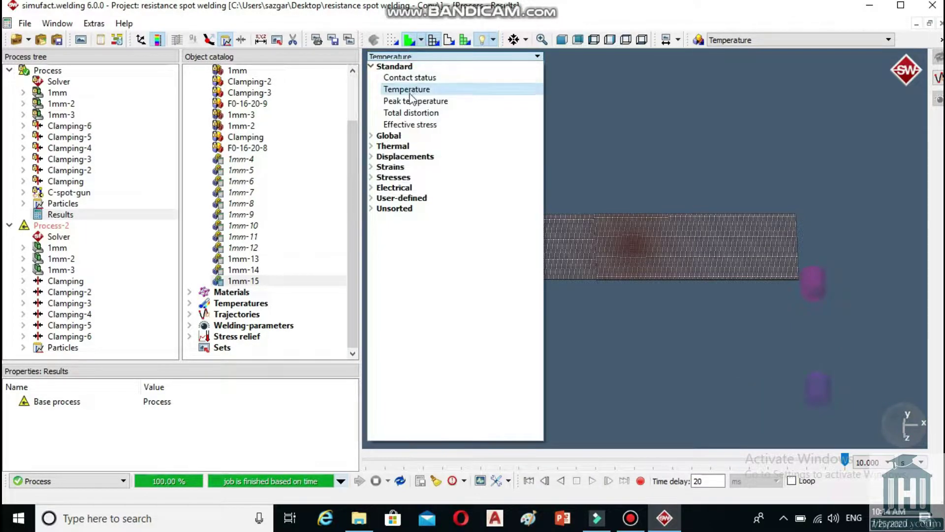
{"action": "left_click", "coordinate": [379, 178]}
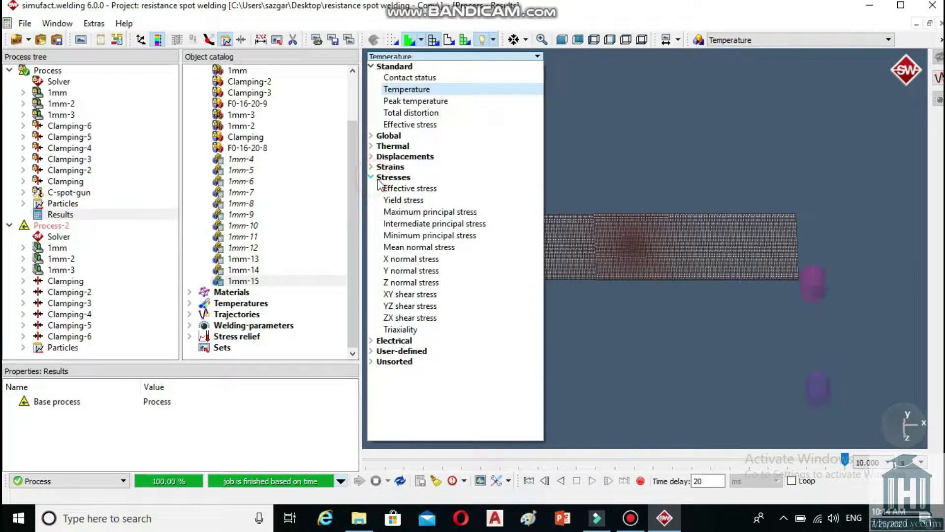
{"action": "left_click", "coordinate": [431, 211]}
{"action": "left_click", "coordinate": [370, 166]}
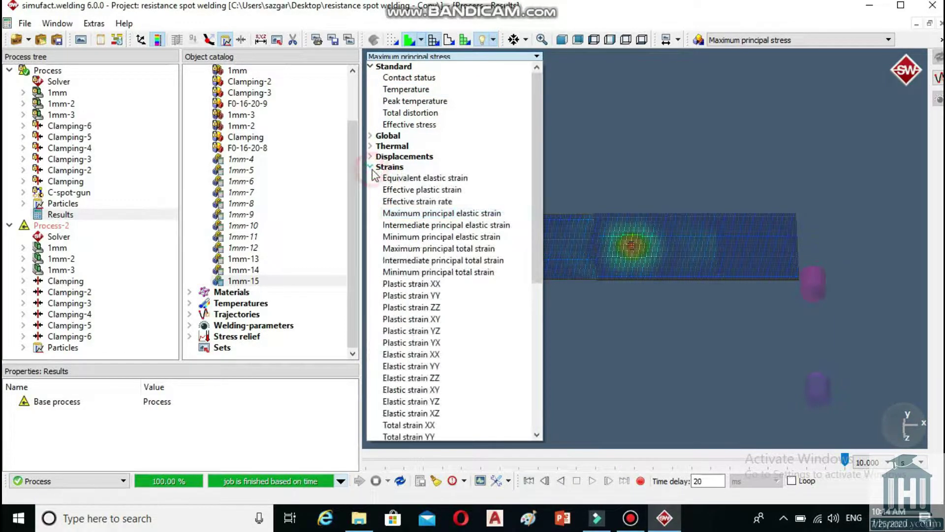
{"action": "left_click", "coordinate": [399, 179]}
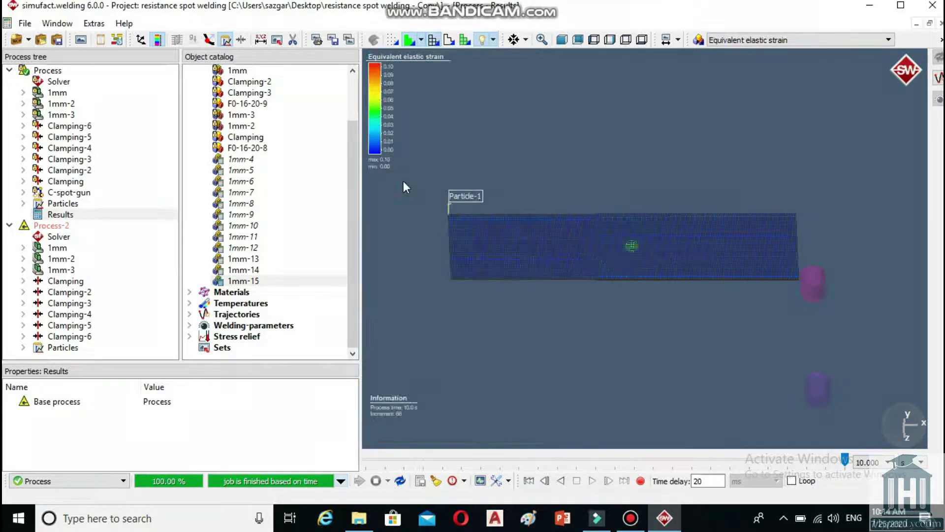
- Activate selection mode and mark six sheet points, the weld spot reading 0.03224 strain
{"action": "right_click", "coordinate": [606, 245]}
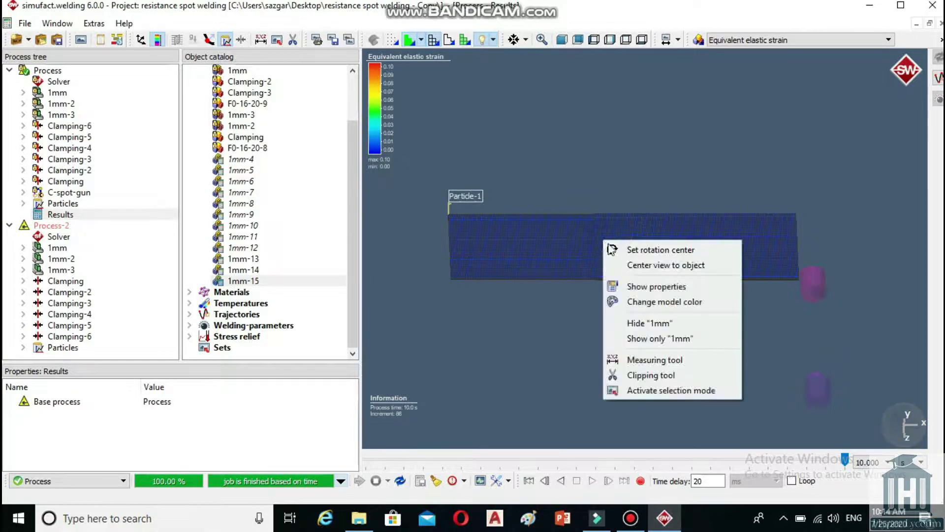
{"action": "left_click", "coordinate": [664, 387]}
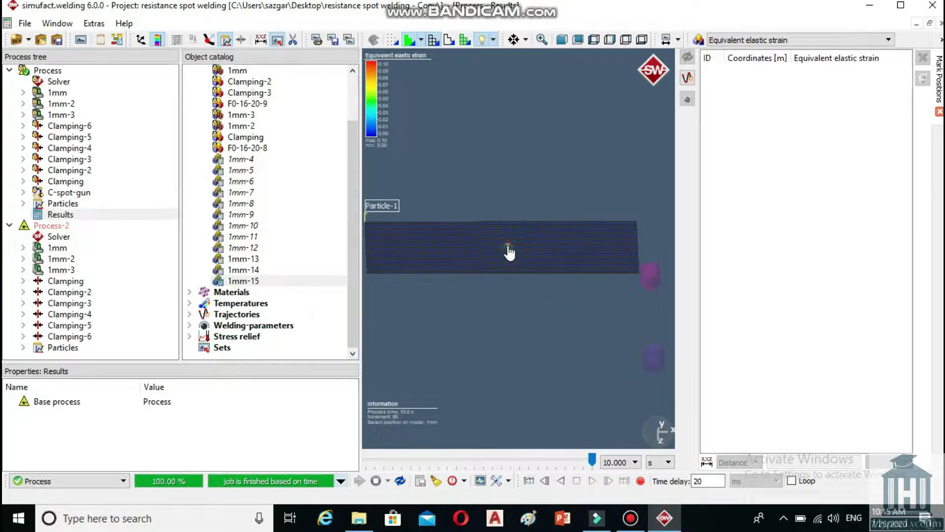
{"action": "left_click", "coordinate": [508, 247]}
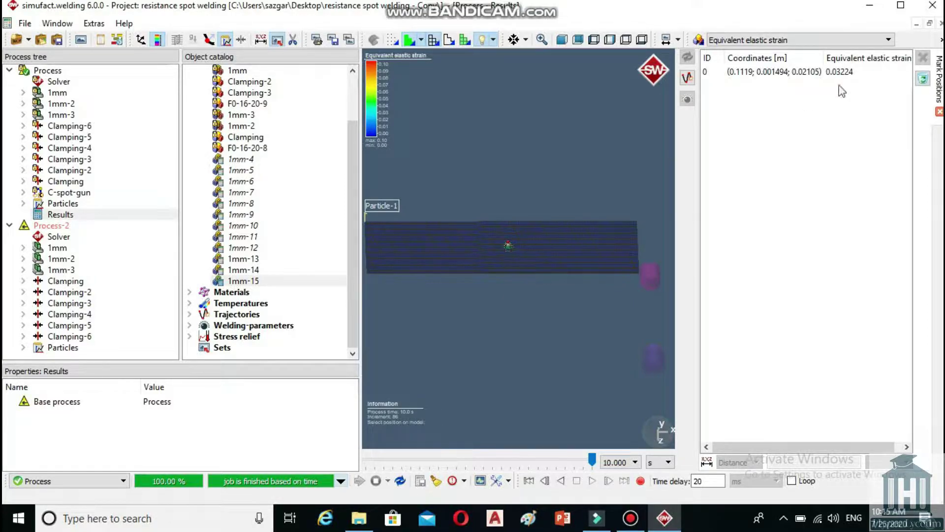
{"action": "left_click", "coordinate": [563, 232]}
{"action": "left_click", "coordinate": [449, 236]}
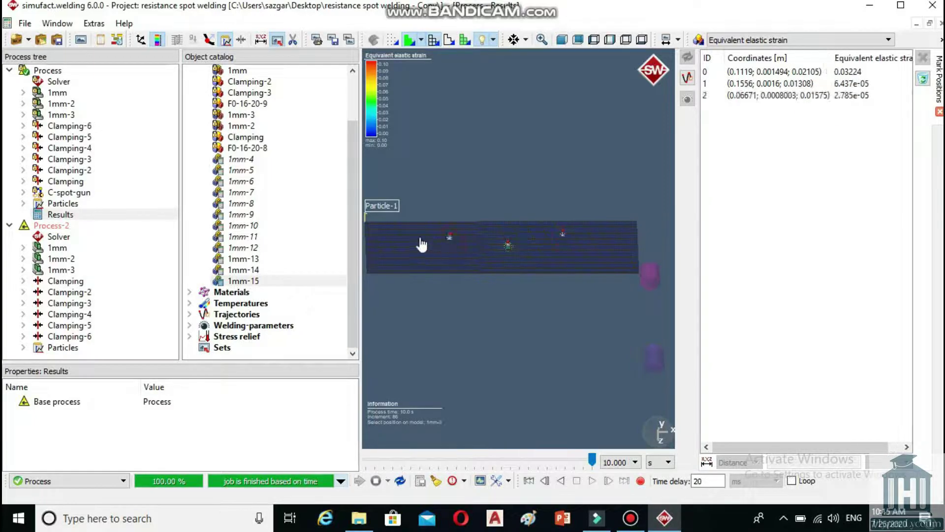
{"action": "left_click", "coordinate": [417, 233]}
{"action": "left_click", "coordinate": [476, 254]}
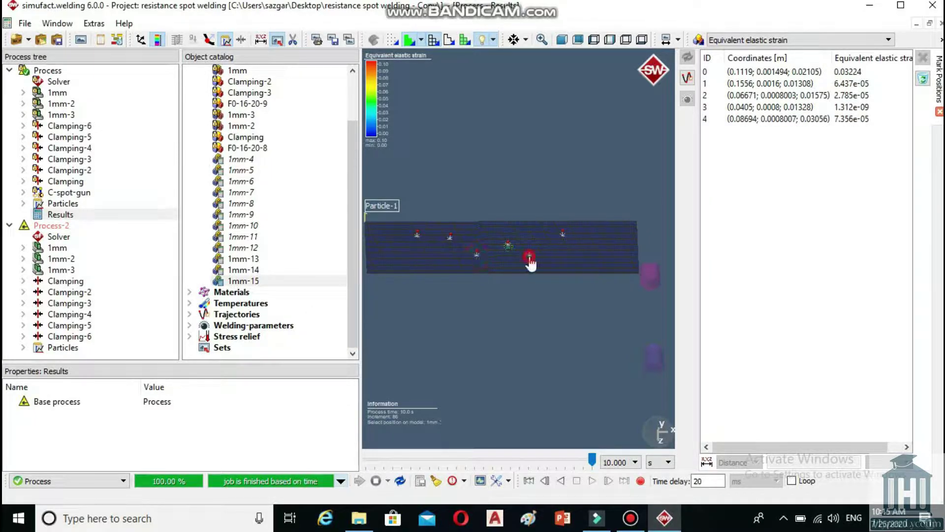
{"action": "left_click", "coordinate": [529, 255]}
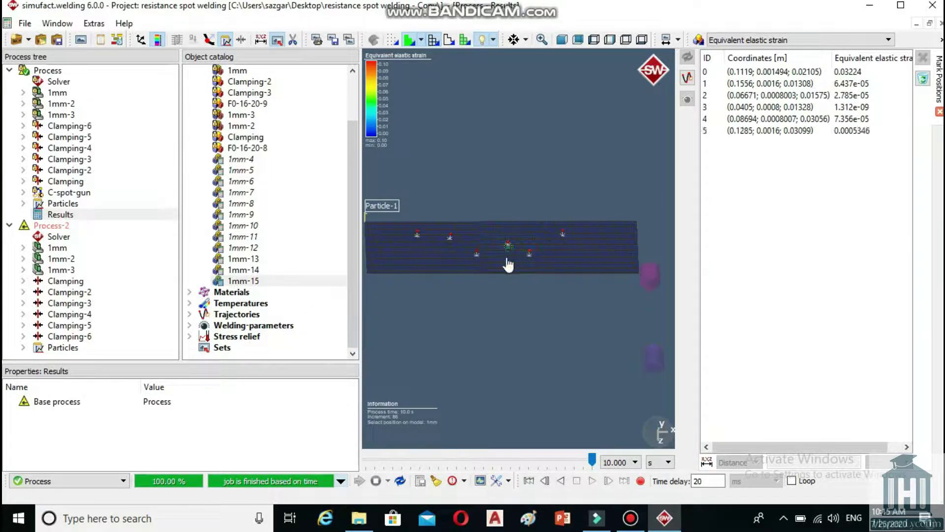
{"action": "right_click", "coordinate": [55, 214]}
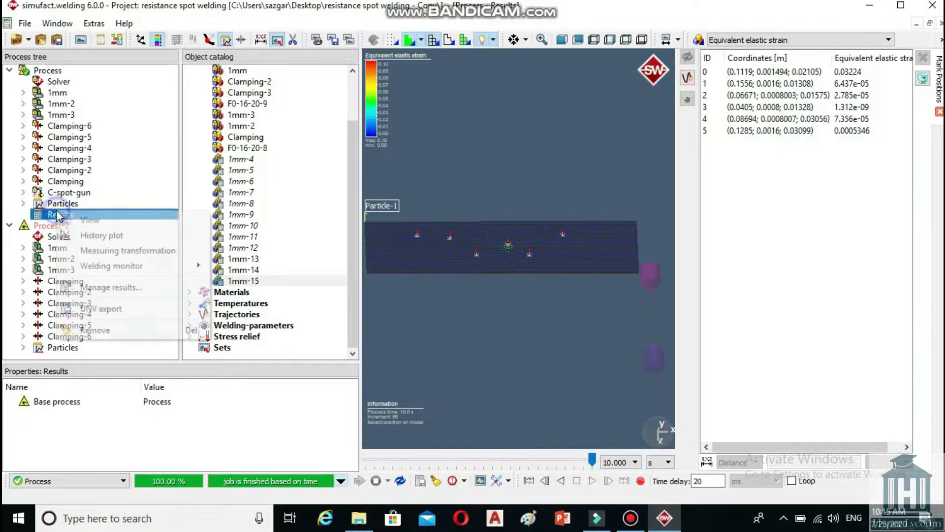
{"action": "left_click", "coordinate": [79, 235]}
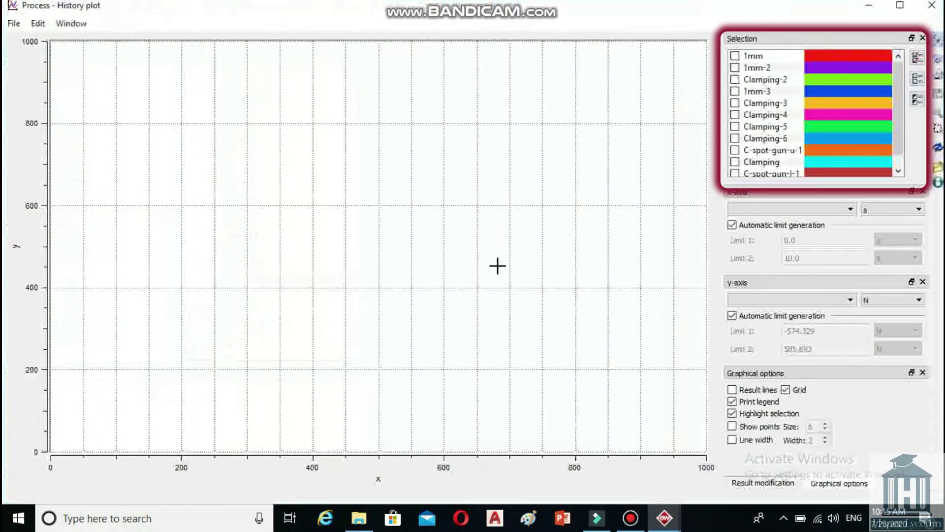
{"action": "left_click", "coordinate": [734, 127]}
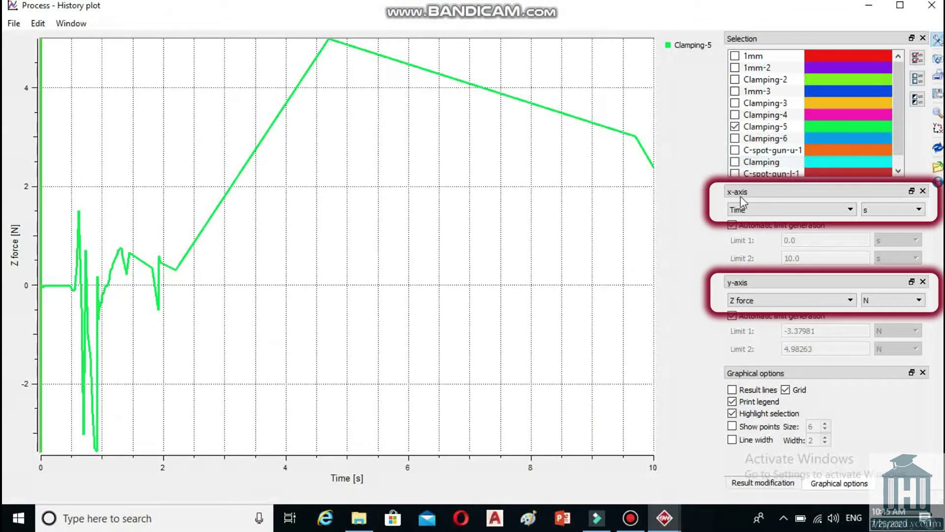
{"action": "left_click", "coordinate": [779, 303]}
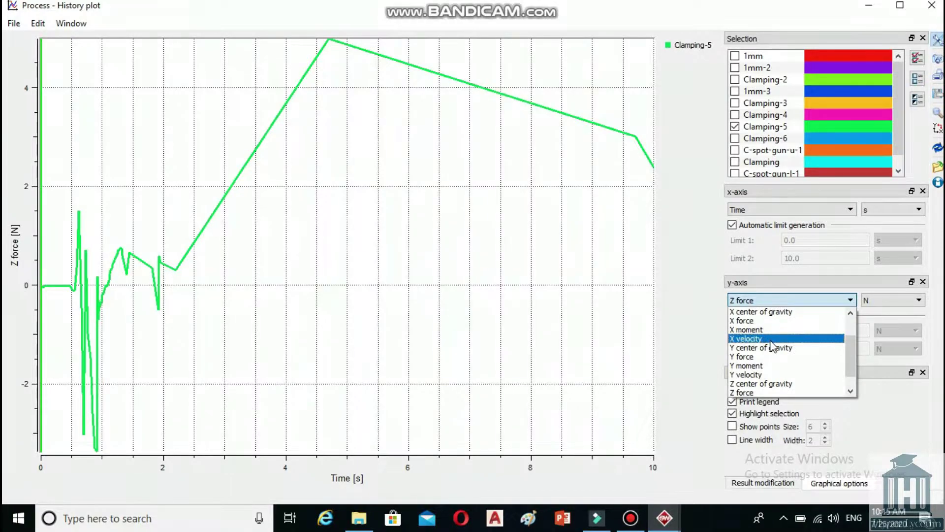
{"action": "left_click", "coordinate": [707, 314]}
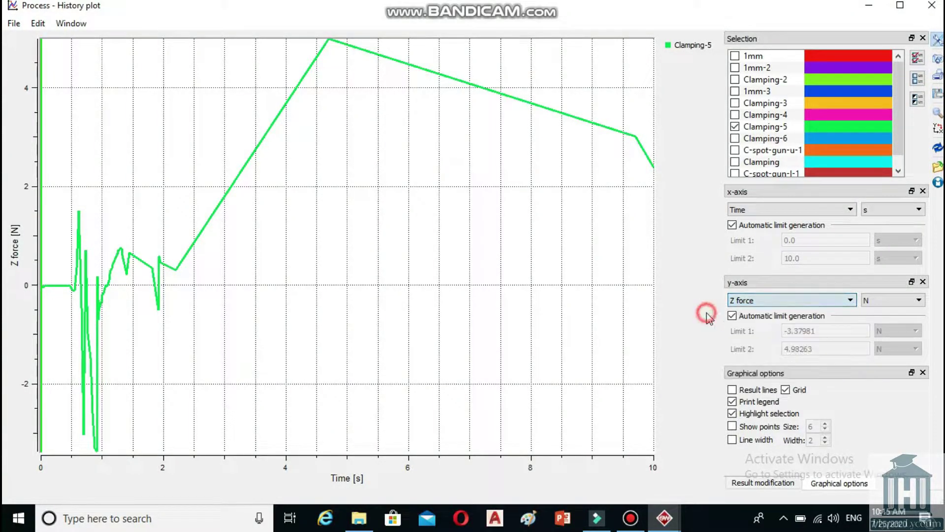
{"action": "left_click", "coordinate": [938, 95]}
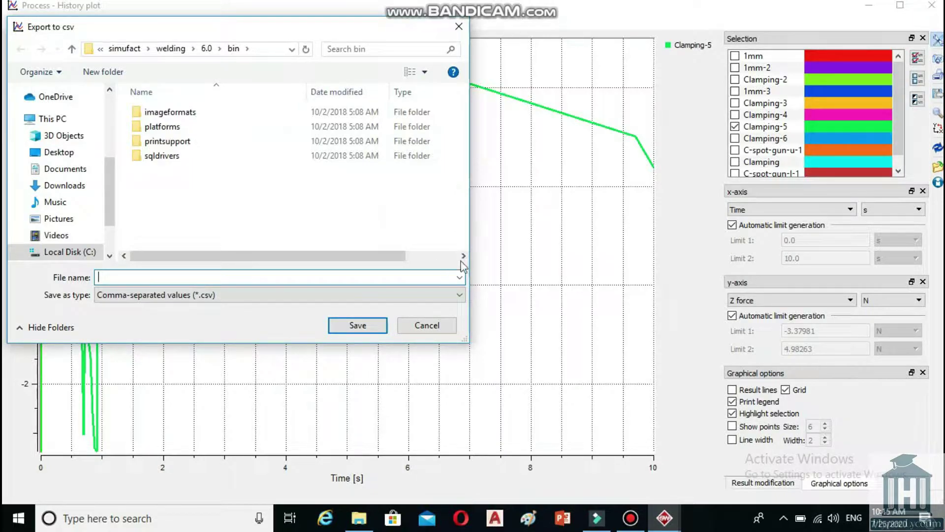
{"action": "left_click", "coordinate": [458, 26]}
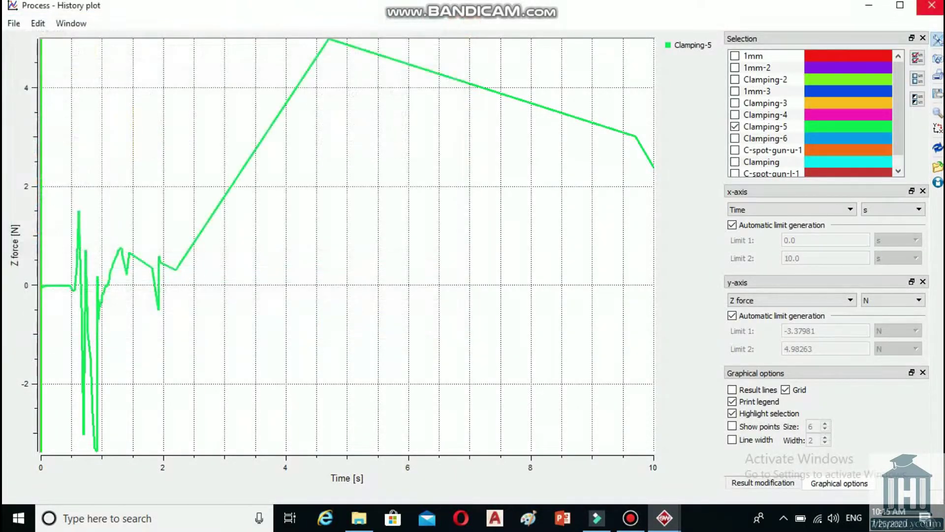
{"action": "left_click", "coordinate": [931, 6]}
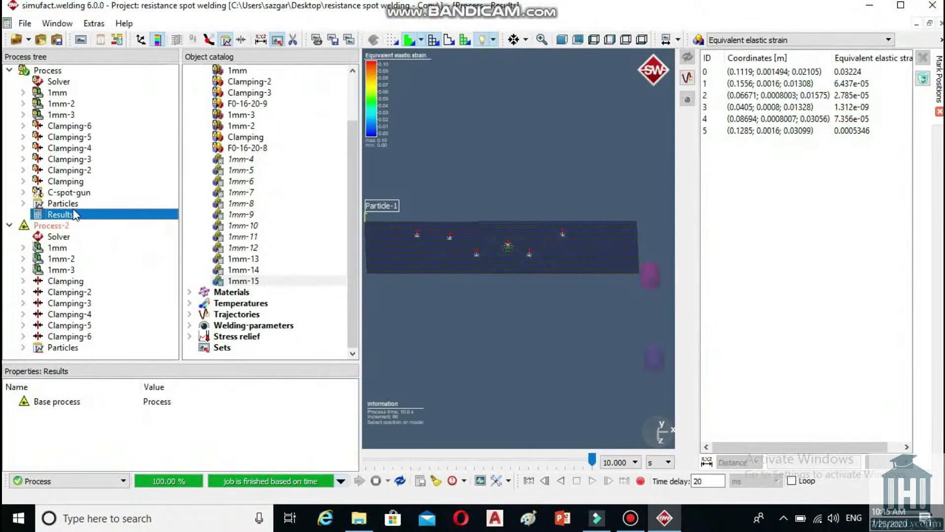
- Prepare a UNV export with all 3 components and all 26 increments checked, then close it
{"action": "right_click", "coordinate": [70, 217]}
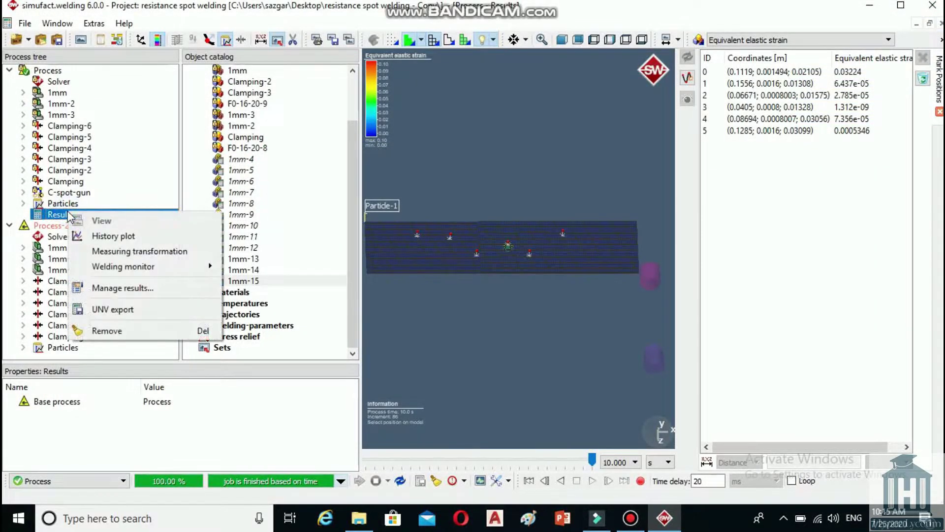
{"action": "left_click", "coordinate": [111, 310]}
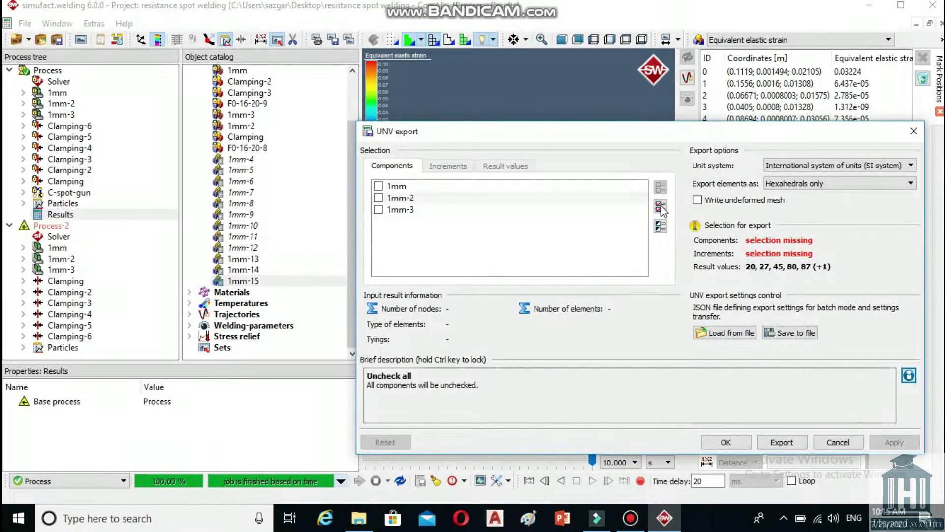
{"action": "left_click", "coordinate": [660, 207]}
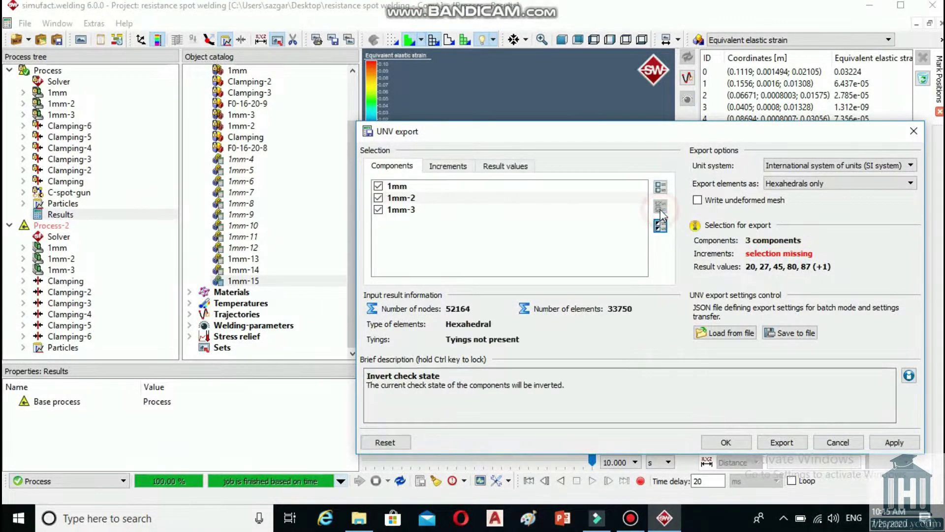
{"action": "left_click", "coordinate": [446, 166]}
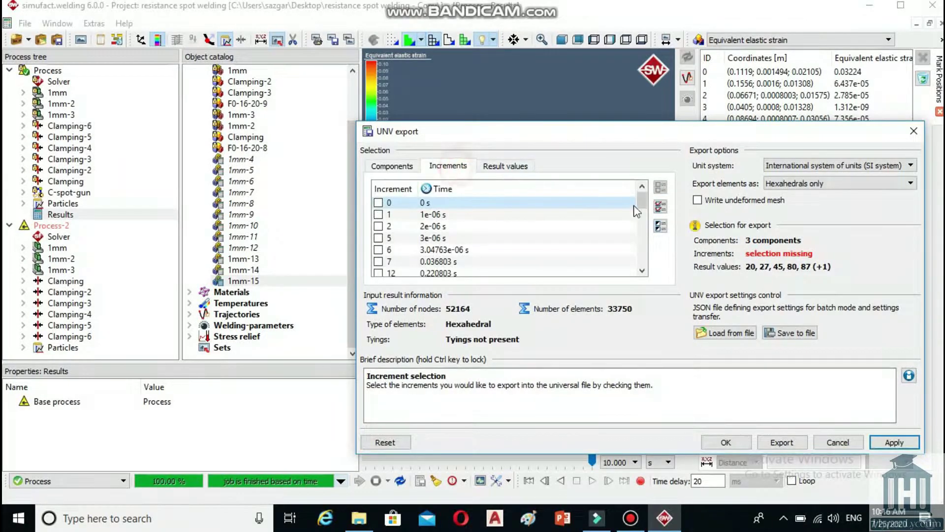
{"action": "left_click", "coordinate": [660, 206]}
{"action": "left_click", "coordinate": [494, 167]}
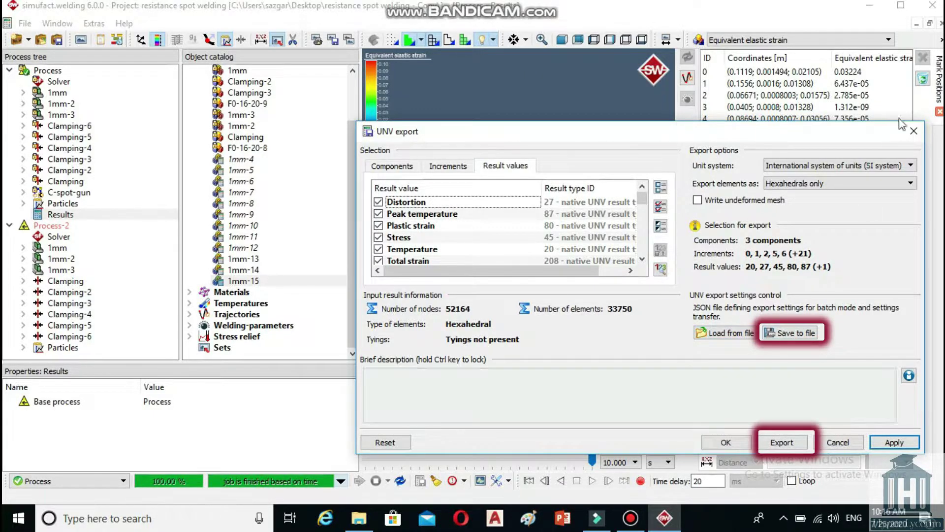
{"action": "left_click", "coordinate": [914, 131]}
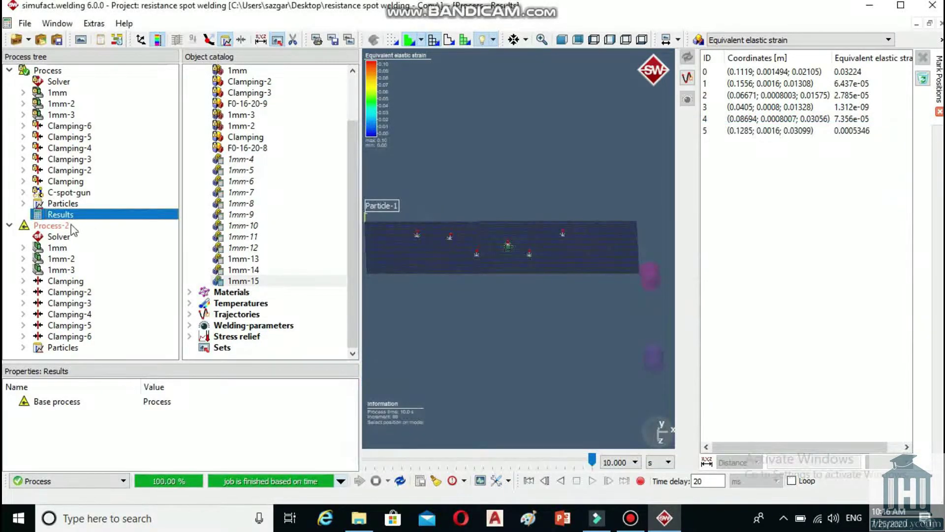
- Make Process-2 a Stress relief heat treatment with ambient temperature in °C
{"action": "left_click", "coordinate": [56, 226]}
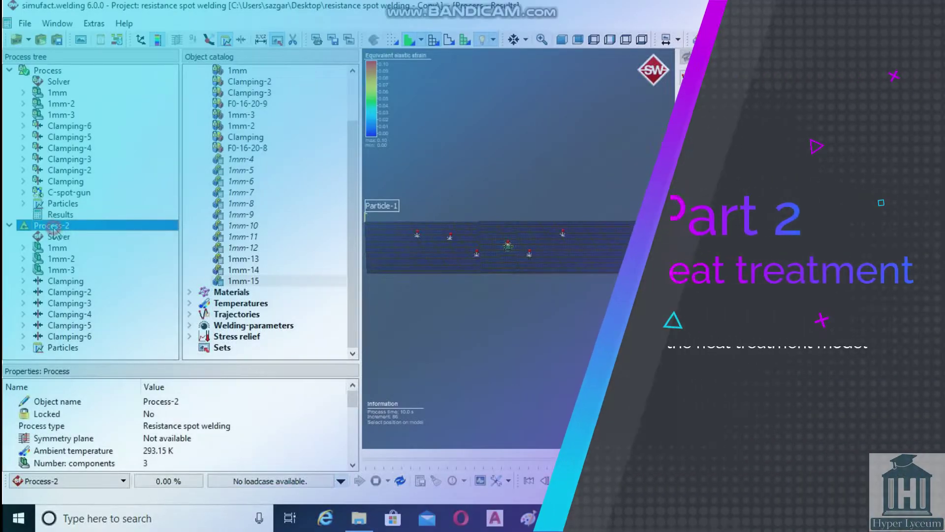
{"action": "double_click", "coordinate": [58, 227]}
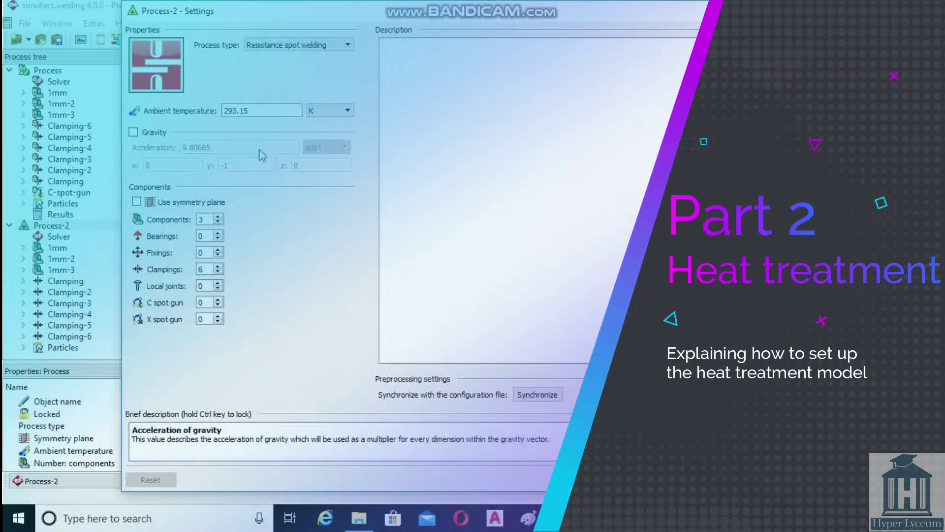
{"action": "left_click", "coordinate": [332, 47]}
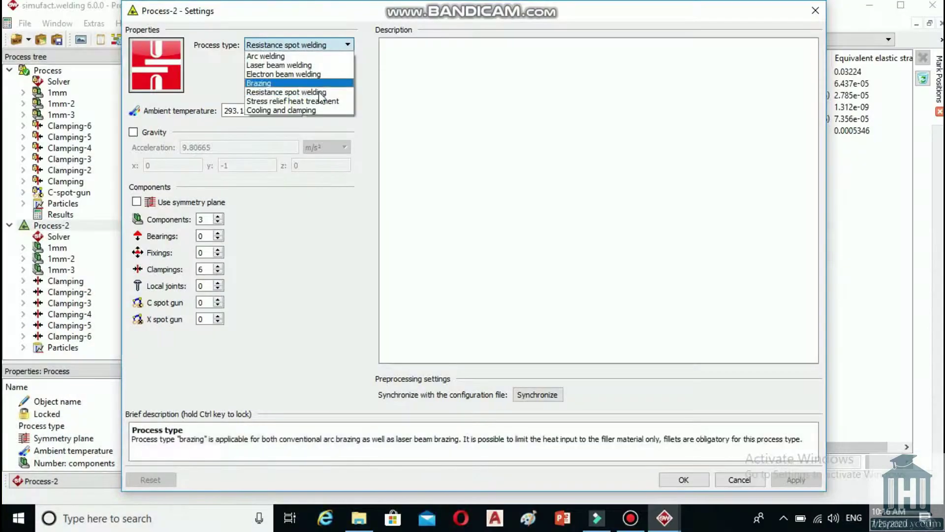
{"action": "left_click", "coordinate": [317, 102]}
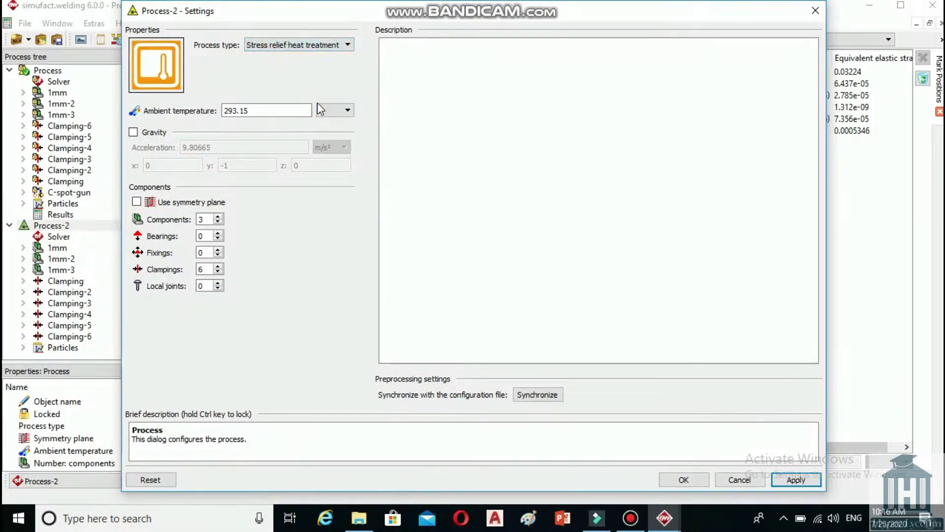
{"action": "left_click", "coordinate": [335, 110]}
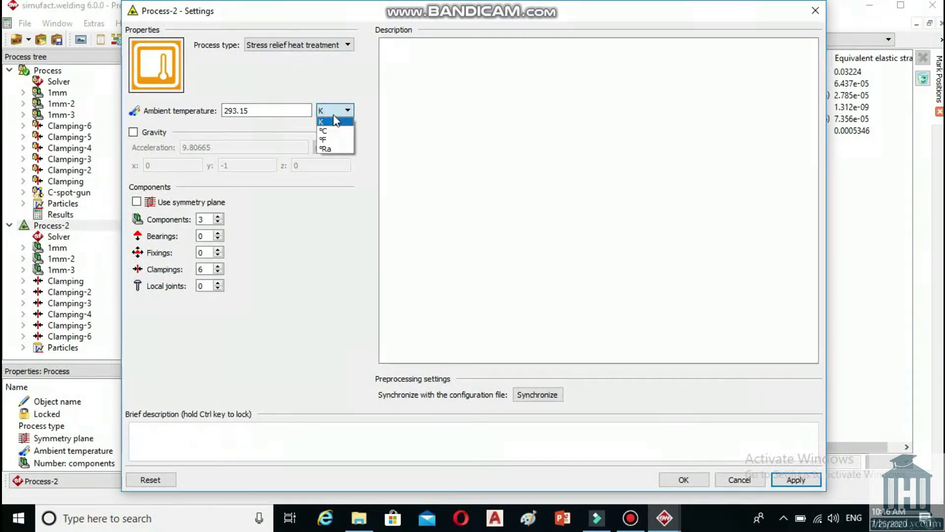
{"action": "left_click", "coordinate": [336, 130]}
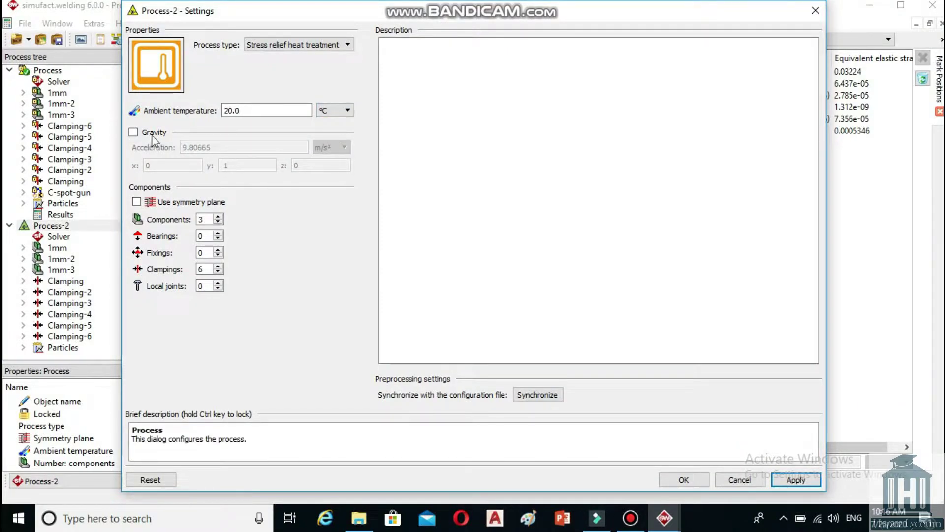
- Enable gravity with vector 0, 0, -1 and confirm the Process-2 settings
{"action": "left_click", "coordinate": [133, 132]}
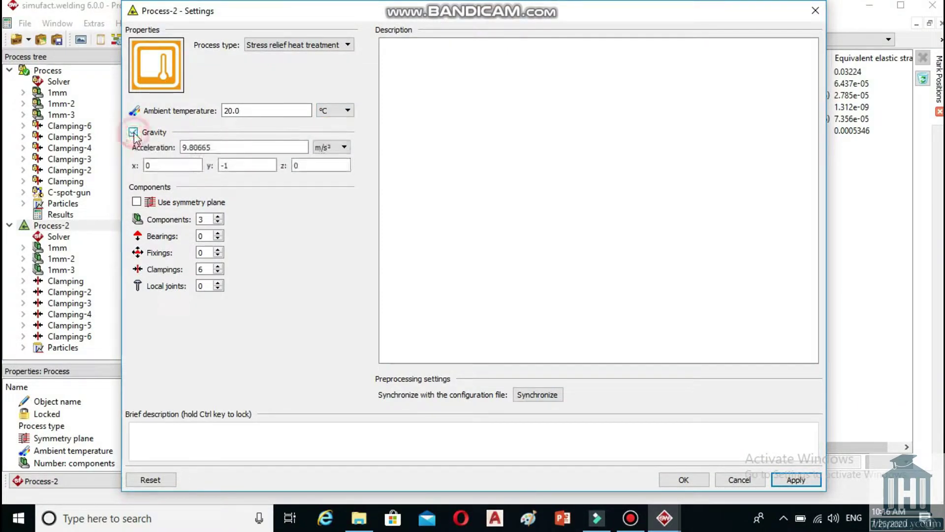
{"action": "left_click", "coordinate": [240, 164]}
{"action": "double_click", "coordinate": [240, 164]}
{"action": "type", "text": "0"}
{"action": "double_click", "coordinate": [319, 166]}
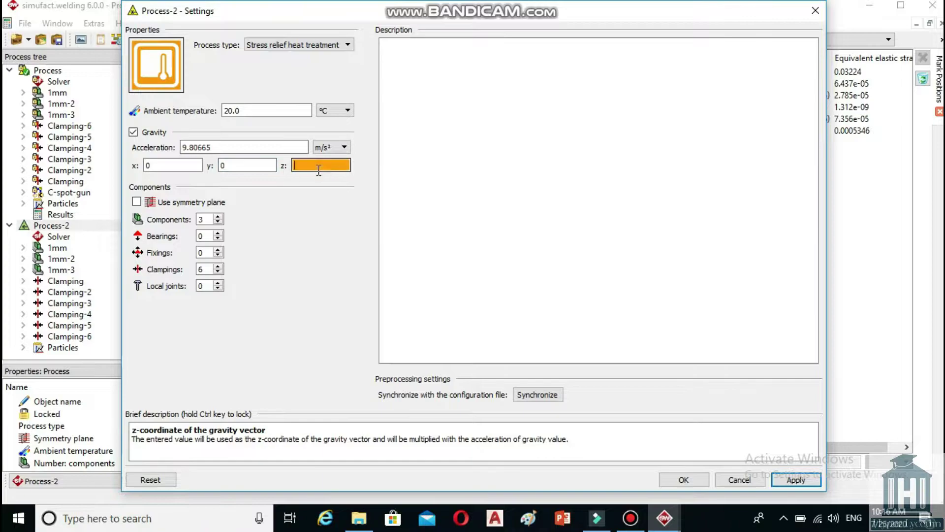
{"action": "type", "text": "-1"}
{"action": "left_click", "coordinate": [691, 483]}
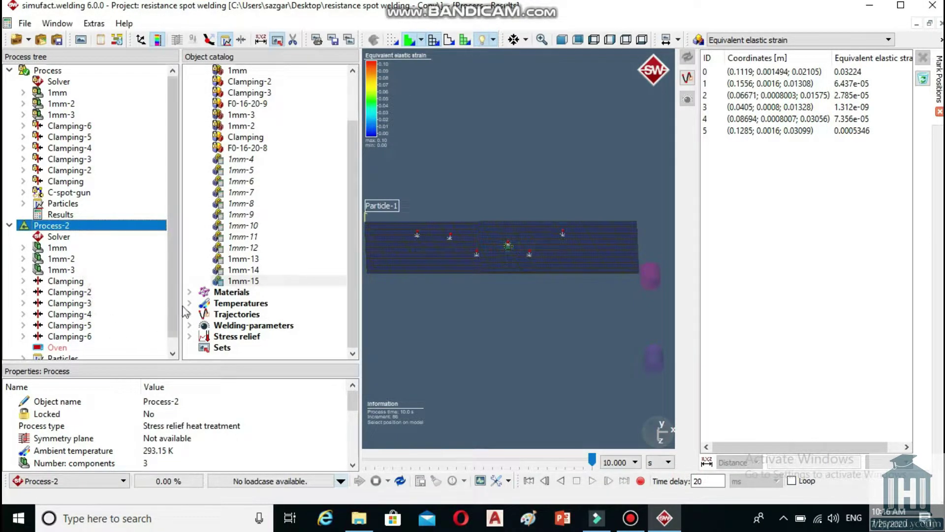
- Start a new heat treatment from Stress relief in the Object catalog
{"action": "left_click", "coordinate": [172, 354]}
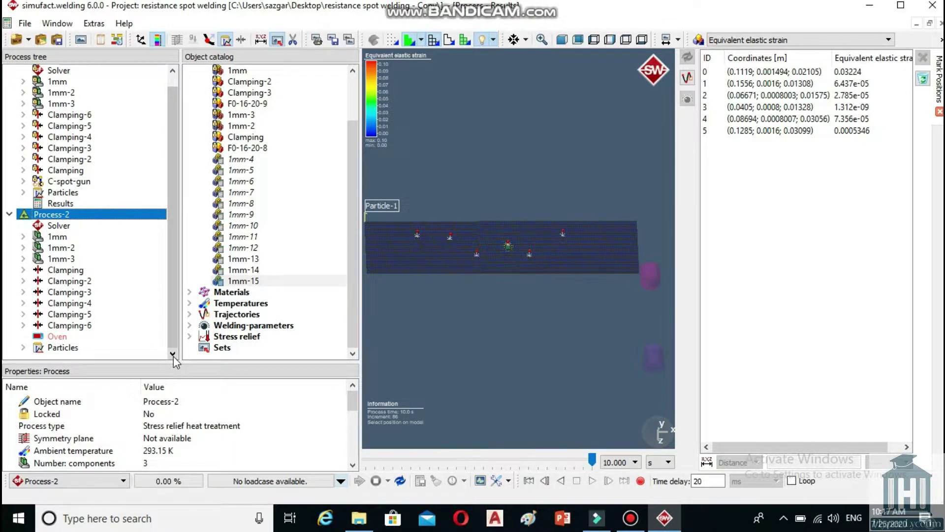
{"action": "right_click", "coordinate": [236, 337]}
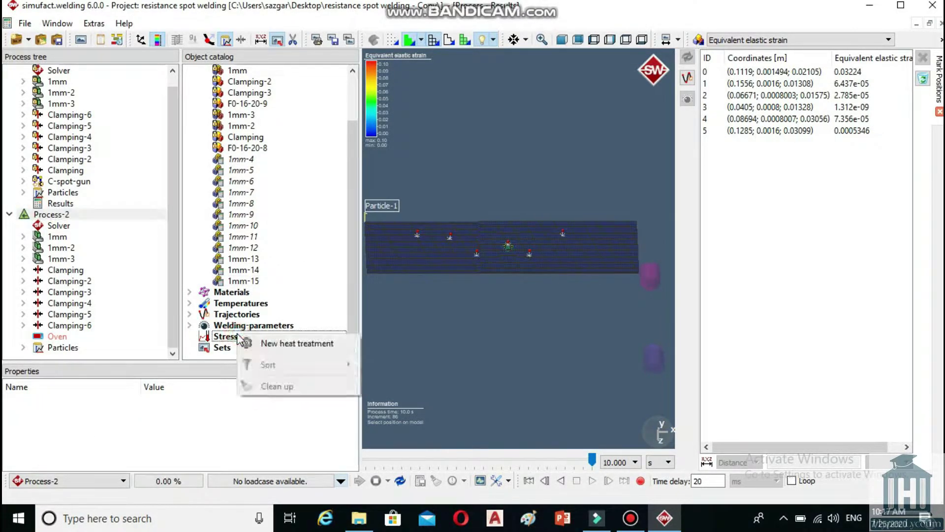
- Create a new heat treatment and give its Heating stage a 60 s duration
{"action": "left_click", "coordinate": [256, 343]}
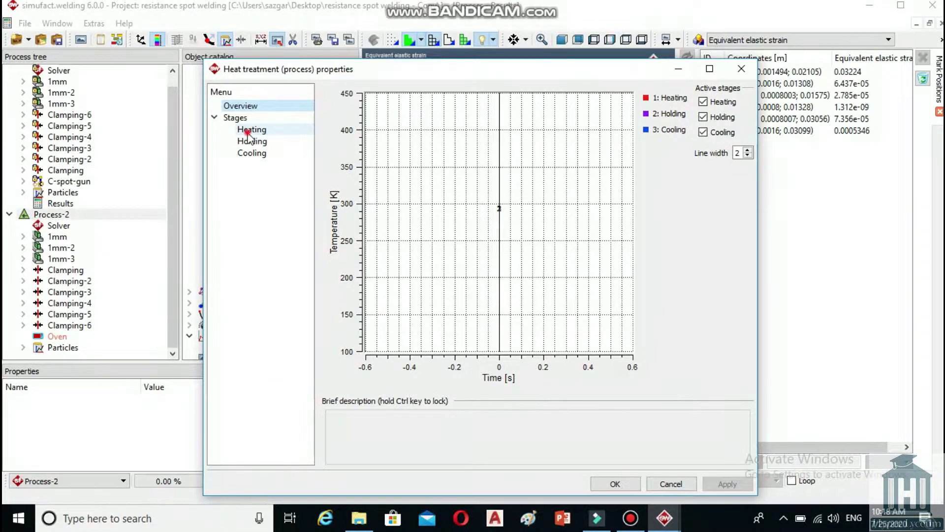
{"action": "left_click", "coordinate": [251, 131]}
{"action": "left_click", "coordinate": [416, 108]}
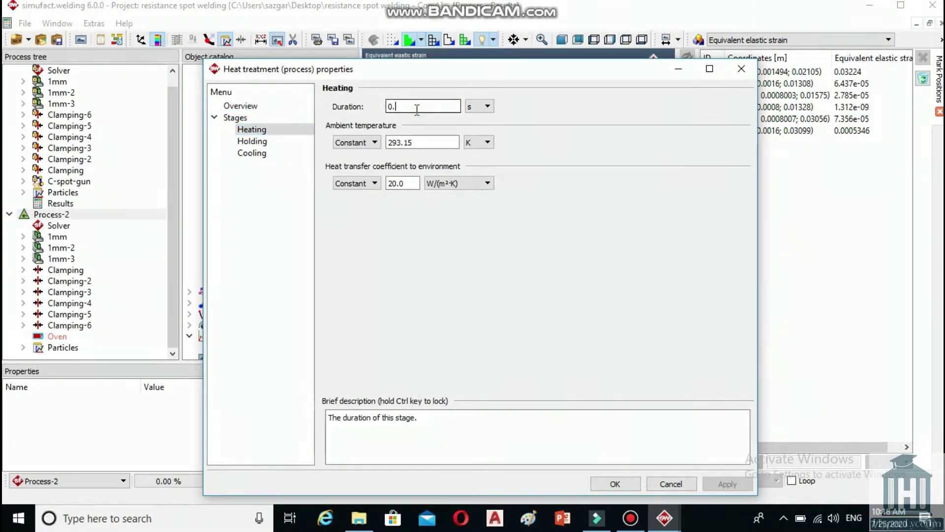
{"action": "key", "text": "BackSpace"}
{"action": "key", "text": "BackSpace"}
{"action": "key", "text": "BackSpace"}
{"action": "type", "text": "60"}
{"action": "left_click", "coordinate": [374, 143]}
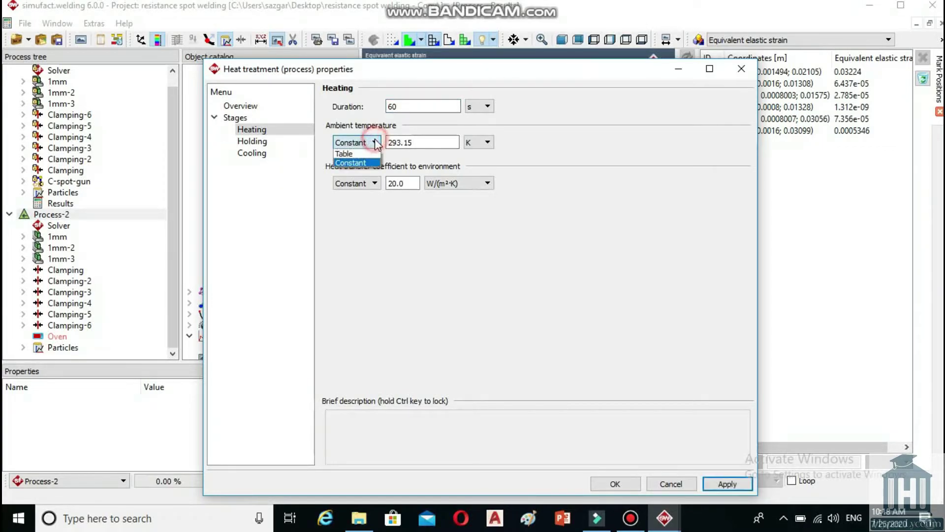
- Define the heating ambient temperature as a two-point table curve in °C
{"action": "left_click", "coordinate": [371, 153]}
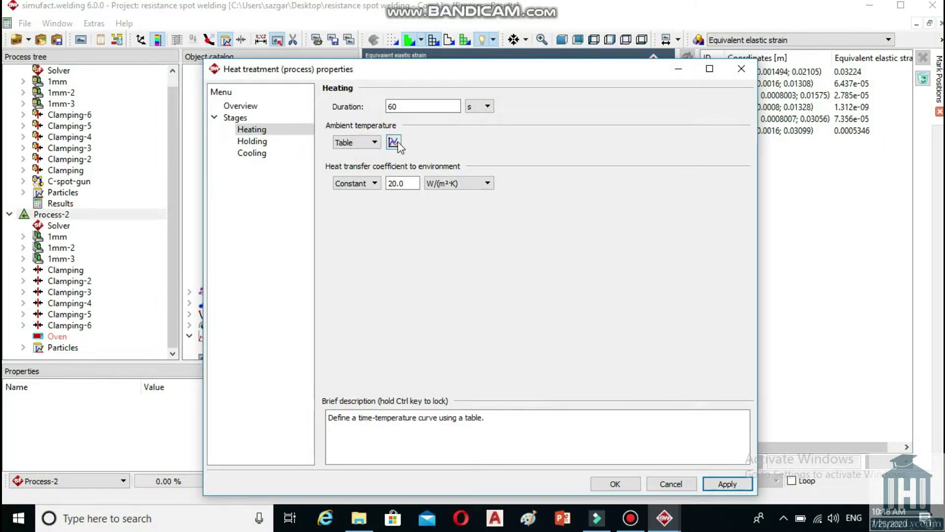
{"action": "left_click", "coordinate": [394, 142]}
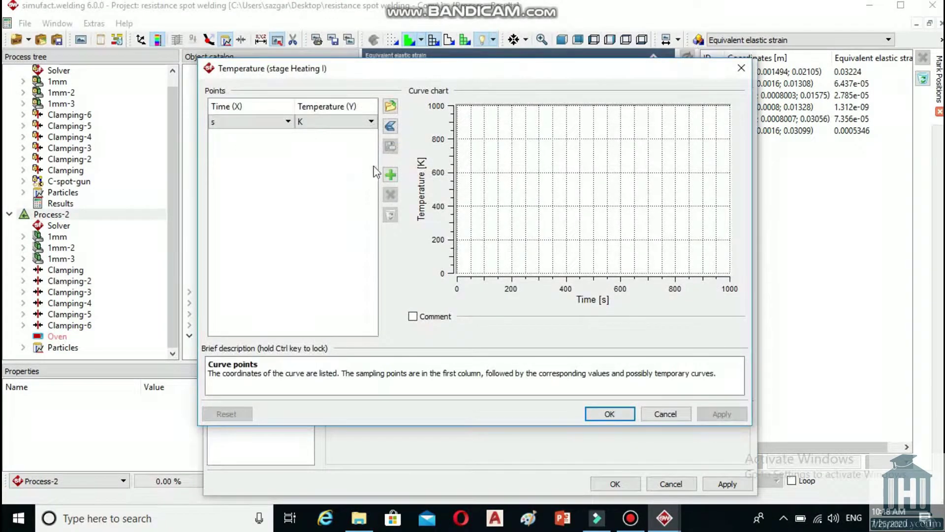
{"action": "left_click", "coordinate": [388, 175]}
{"action": "left_click", "coordinate": [389, 175]}
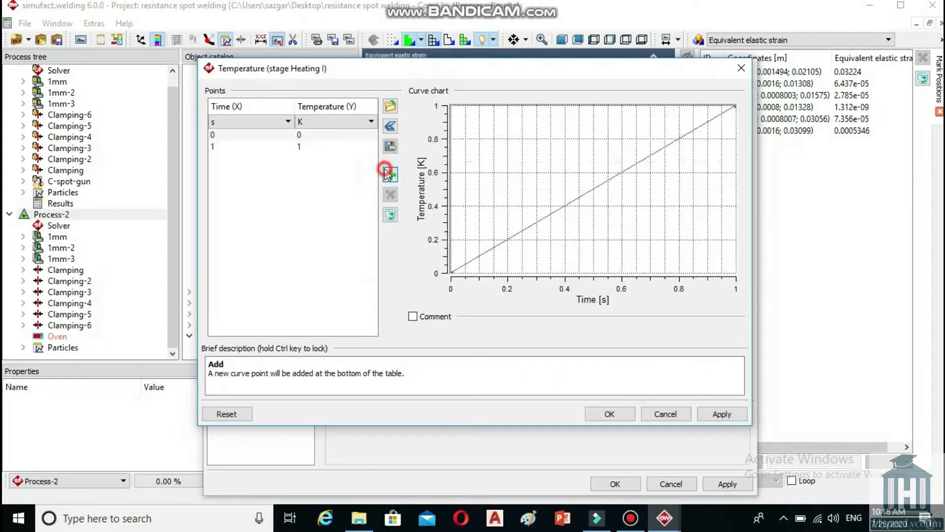
{"action": "left_click", "coordinate": [334, 120]}
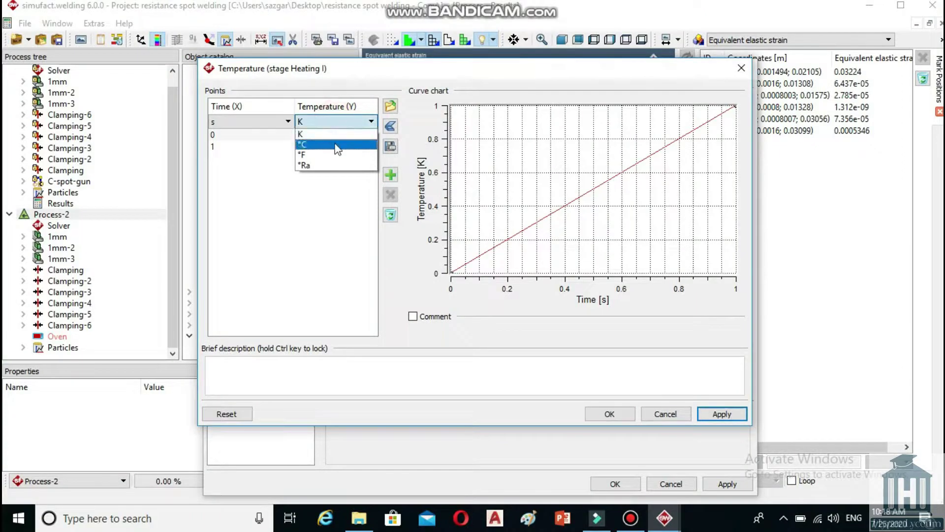
{"action": "left_click", "coordinate": [337, 145]}
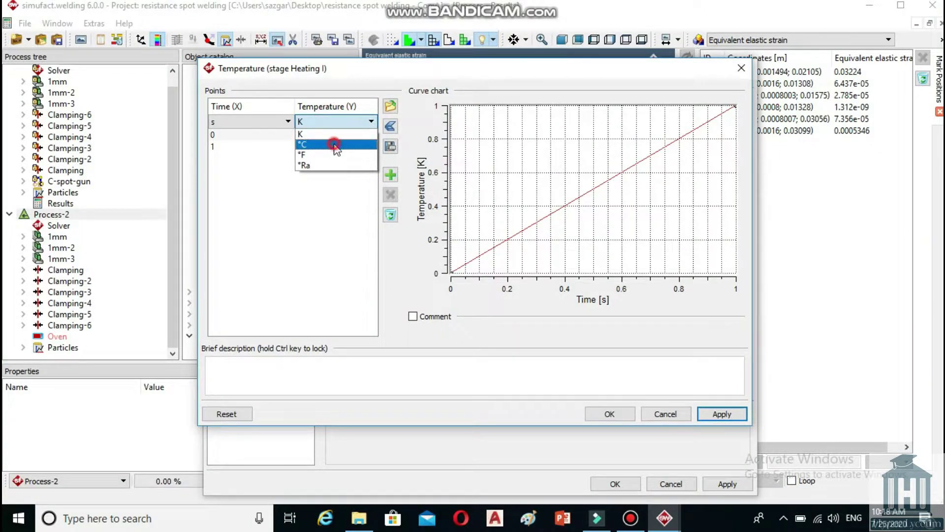
- Enter the curve points: 20 °C at 0 s and 950 °C at 60 s
{"action": "left_click", "coordinate": [238, 150]}
{"action": "type", "text": "60"}
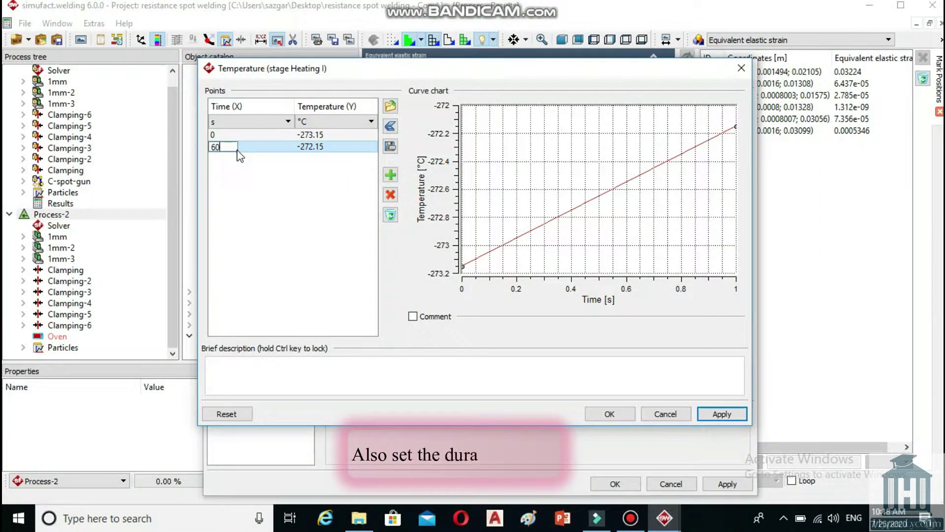
{"action": "left_click", "coordinate": [299, 134]}
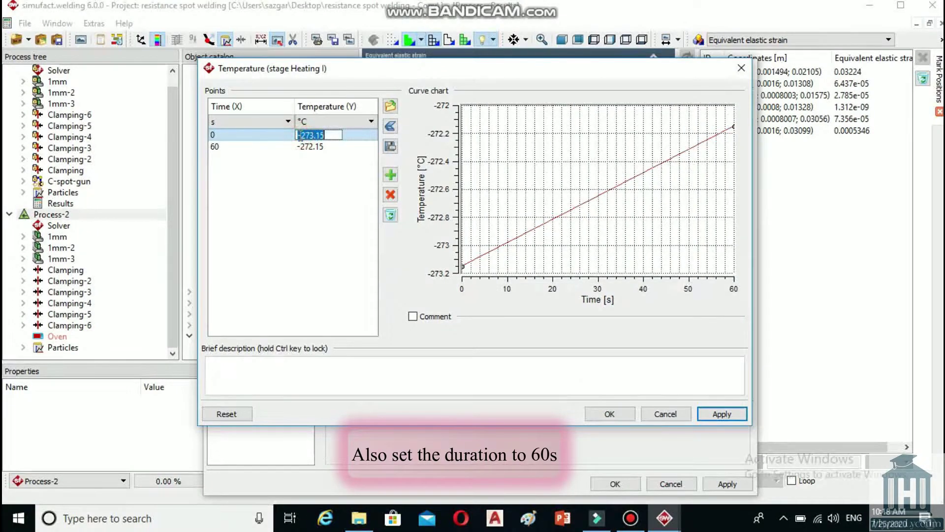
{"action": "type", "text": "20"}
{"action": "left_click", "coordinate": [309, 145]}
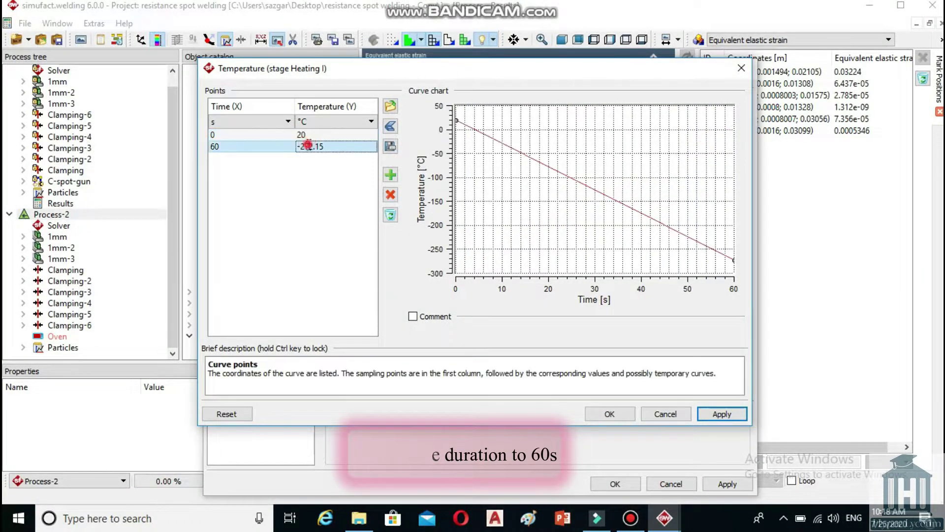
{"action": "type", "text": "950"}
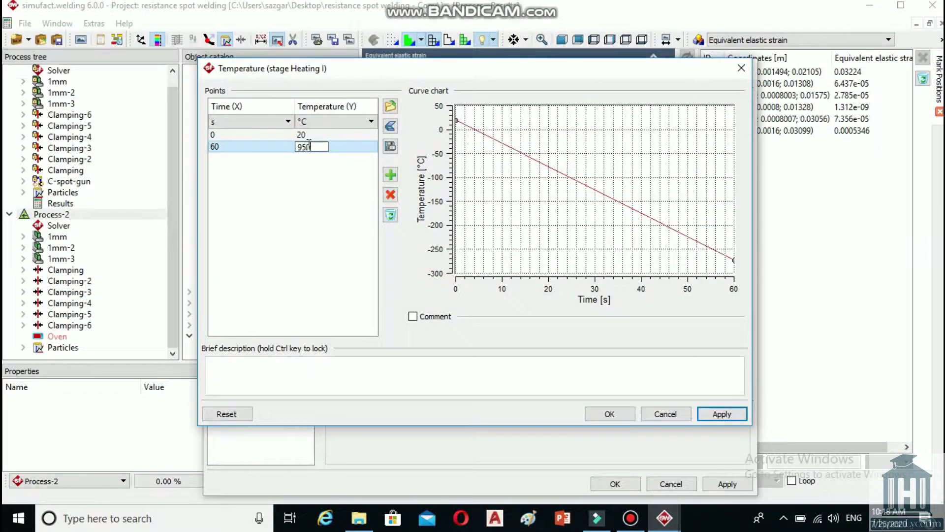
- Confirm the heating curve and set the Holding stage to 60 s at 95 °C ambient
{"action": "left_click", "coordinate": [609, 414]}
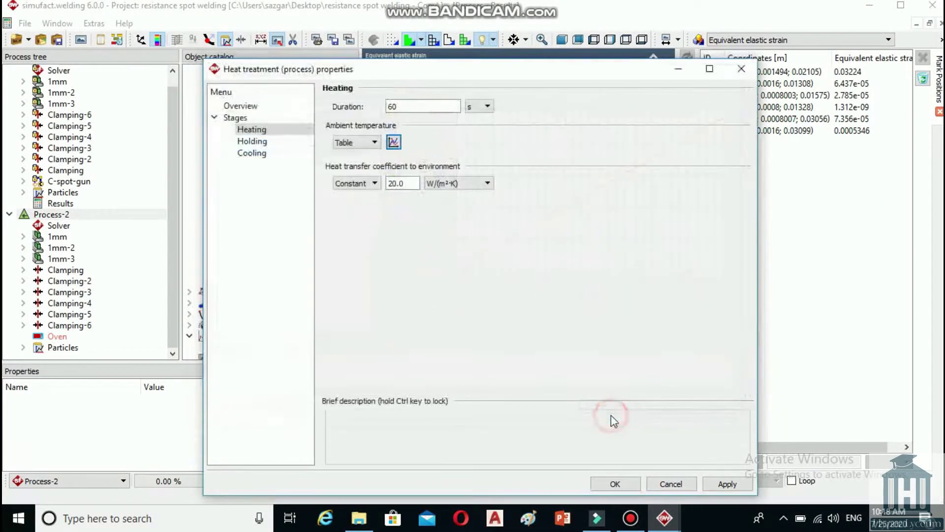
{"action": "left_click", "coordinate": [259, 142]}
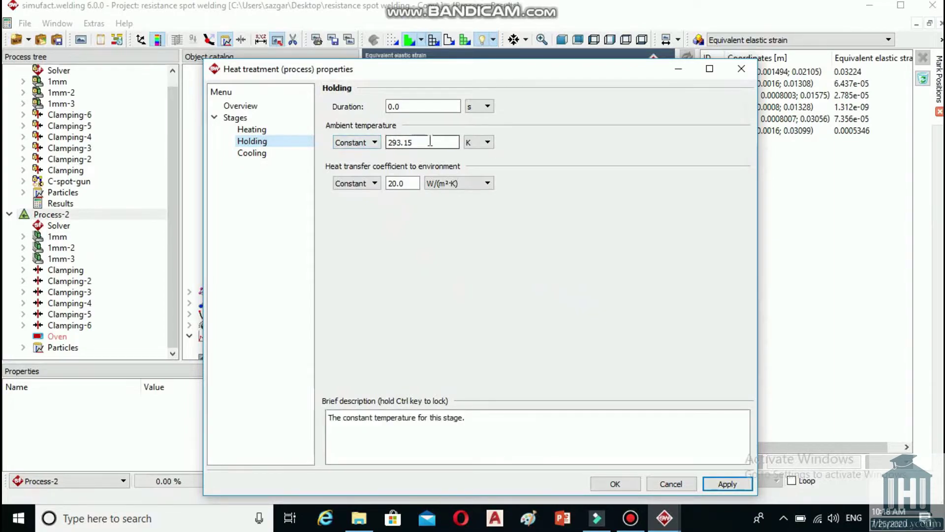
{"action": "left_click", "coordinate": [477, 143]}
{"action": "left_click", "coordinate": [480, 164]}
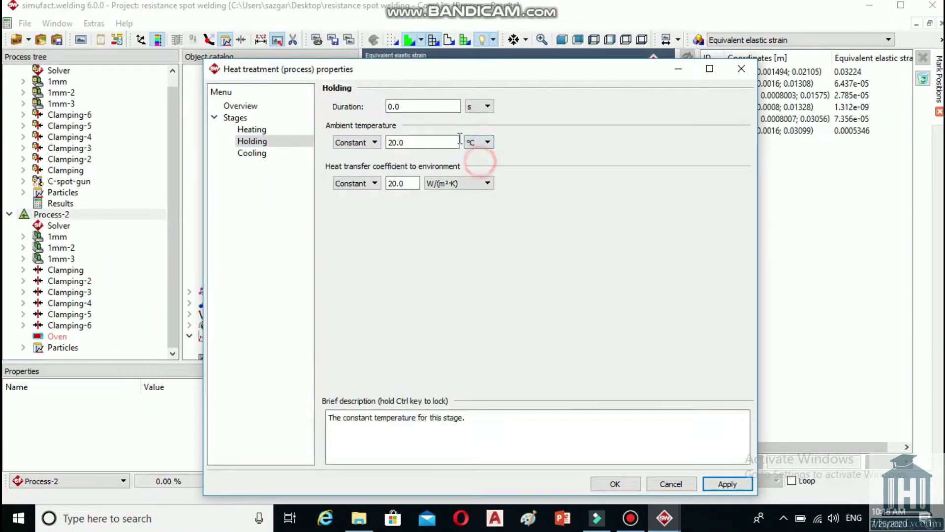
{"action": "left_click", "coordinate": [416, 99]}
{"action": "key", "text": "BackSpace"}
{"action": "key", "text": "BackSpace"}
{"action": "key", "text": "BackSpace"}
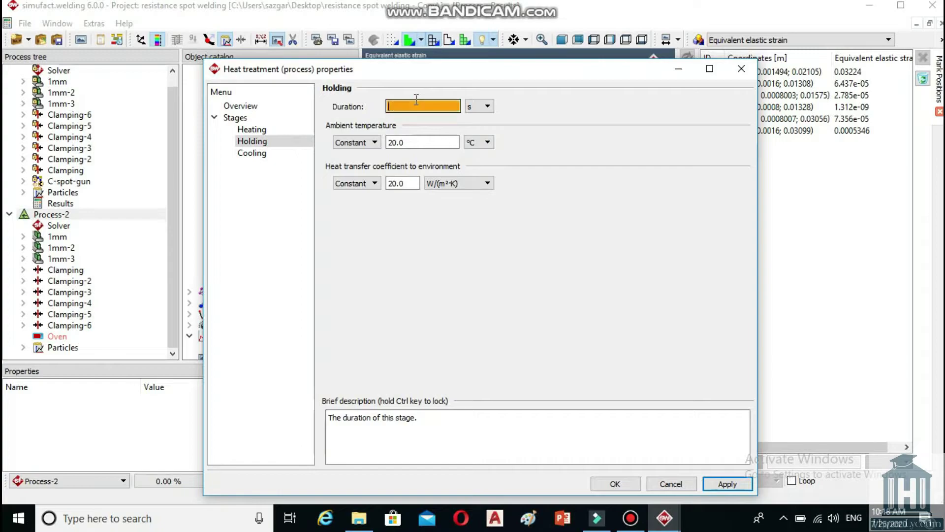
{"action": "type", "text": "60"}
{"action": "left_click", "coordinate": [415, 142]}
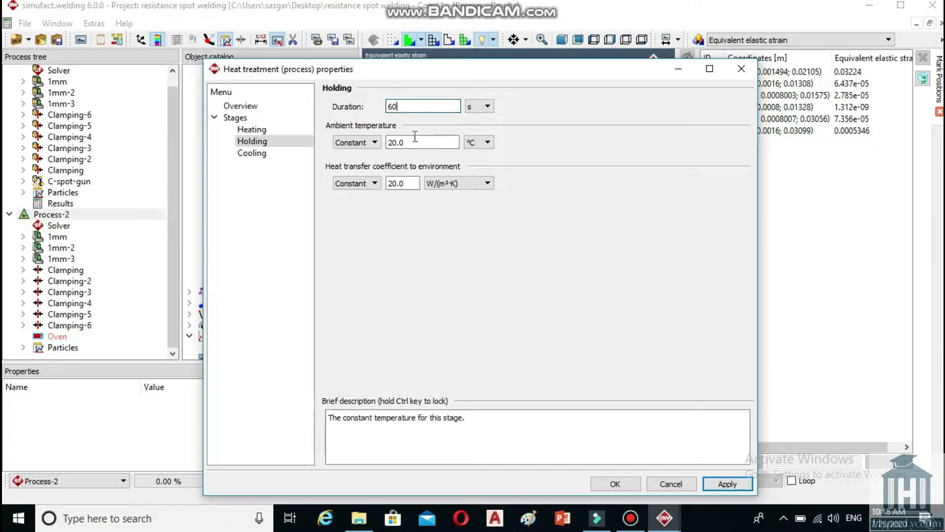
{"action": "key", "text": "BackSpace"}
{"action": "key", "text": "BackSpace"}
{"action": "key", "text": "BackSpace"}
{"action": "key", "text": "BackSpace"}
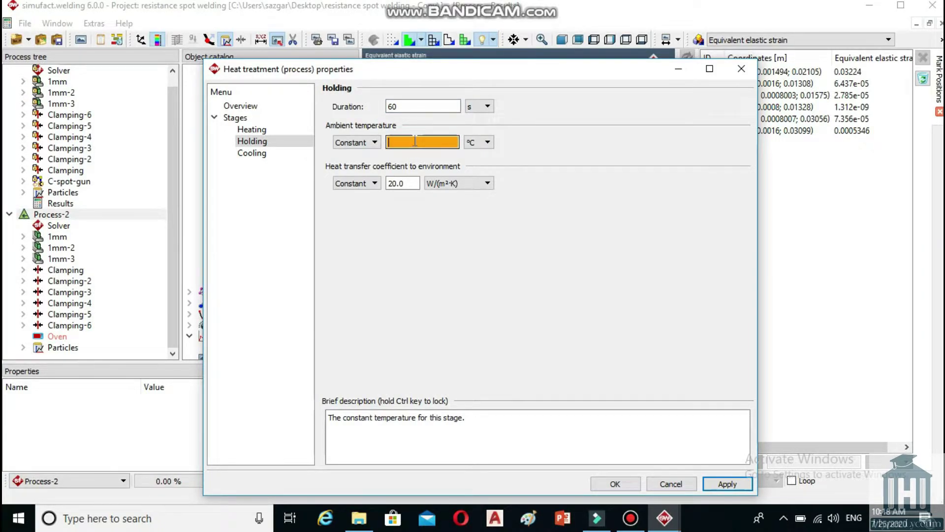
{"action": "type", "text": "950"}
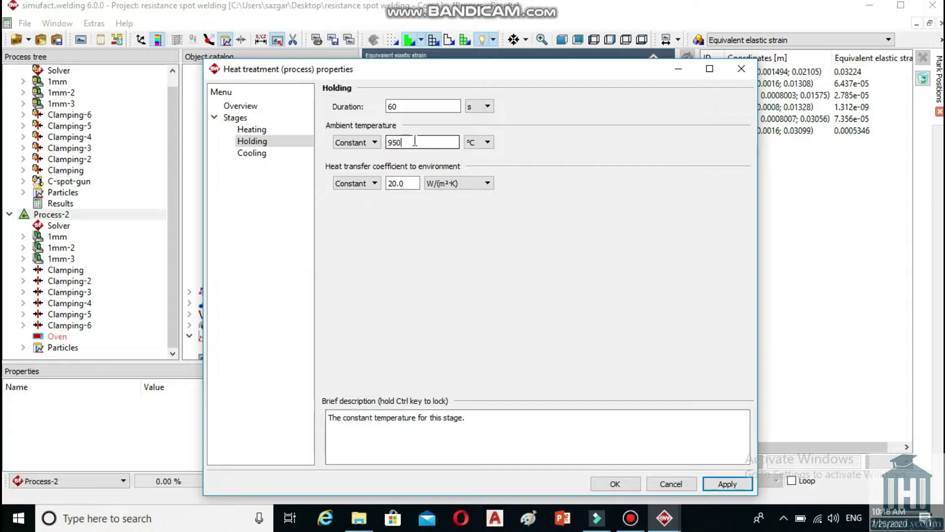
- Set the Cooling stage duration to 60 s and confirm the heat treatment
{"action": "left_click", "coordinate": [265, 153]}
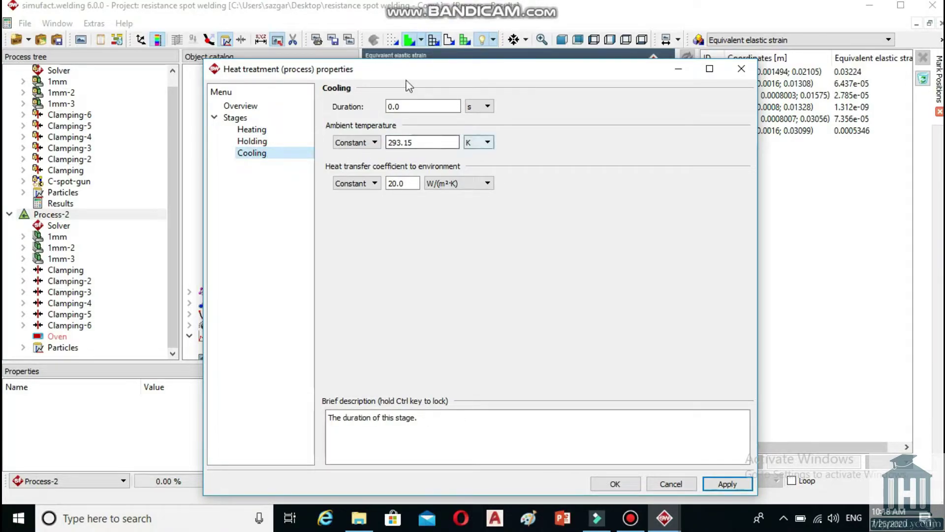
{"action": "left_click", "coordinate": [406, 105]}
{"action": "key", "text": "BackSpace"}
{"action": "key", "text": "BackSpace"}
{"action": "key", "text": "BackSpace"}
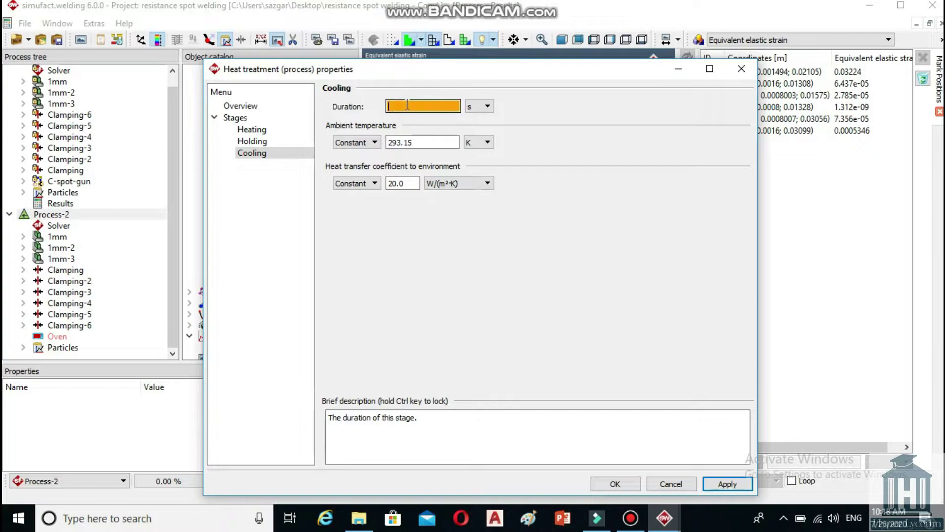
{"action": "type", "text": "60"}
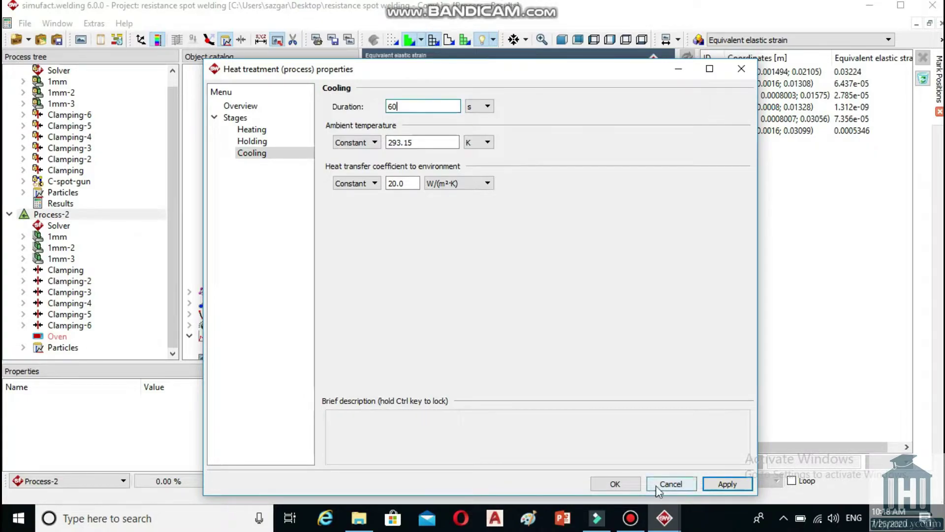
{"action": "left_click", "coordinate": [616, 484]}
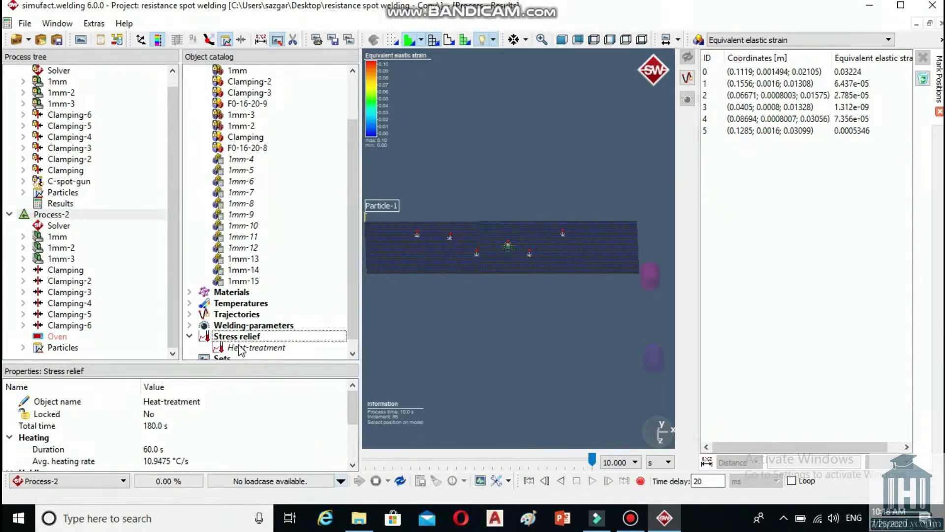
- Assign Heat-treatment to the Process-2 Oven and open the Process-2 solver properties
{"action": "left_click_drag", "start_coordinate": [240, 350], "coordinate": [144, 336]}
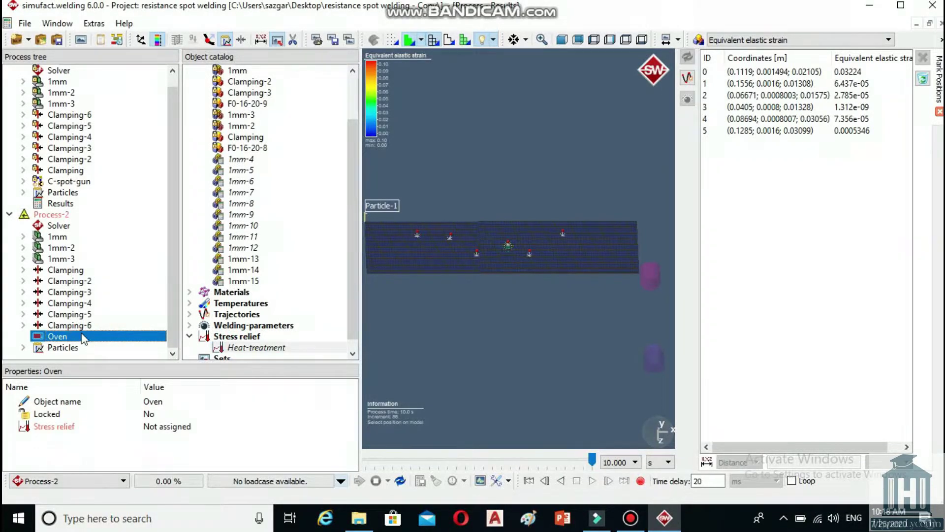
{"action": "double_click", "coordinate": [59, 225]}
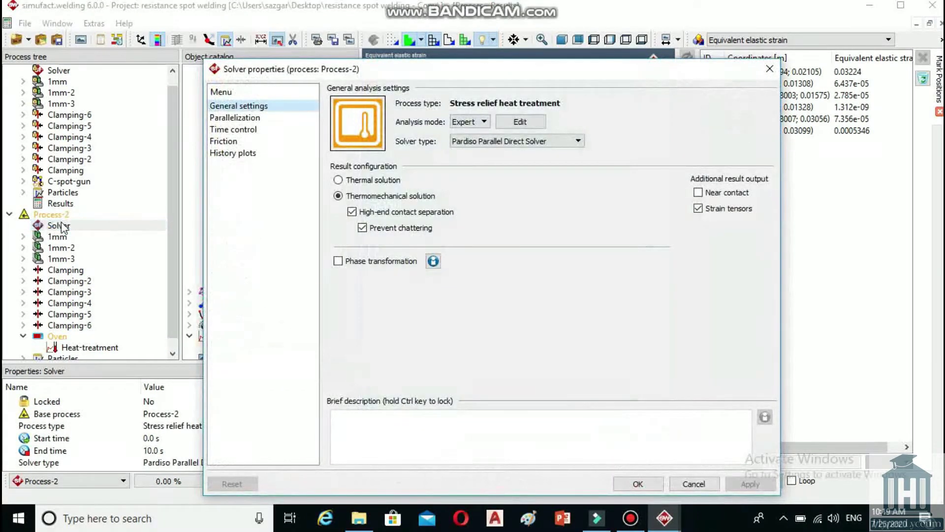
- Set the Process-2 solver parallelization to 4 domains with 2 cores per domain
{"action": "left_click", "coordinate": [236, 119]}
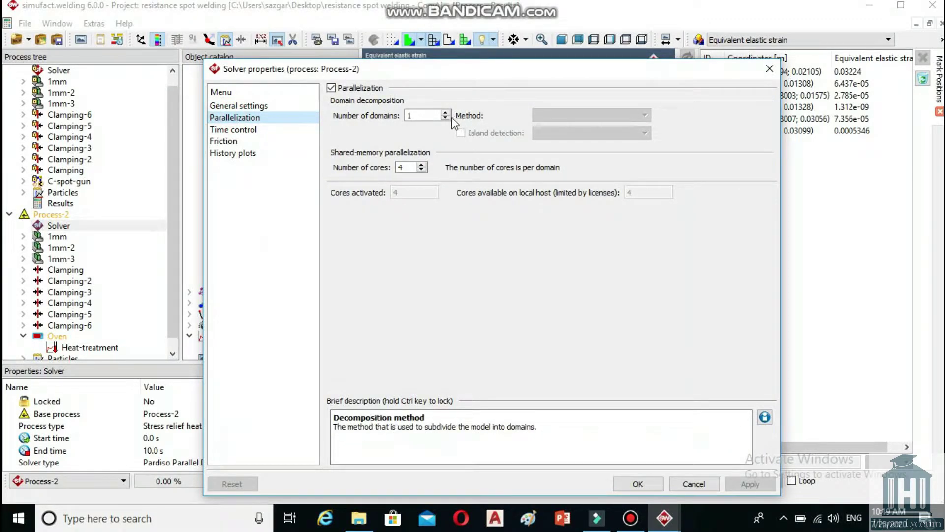
{"action": "left_click", "coordinate": [445, 112]}
{"action": "left_click", "coordinate": [445, 112]}
{"action": "left_click", "coordinate": [445, 112]}
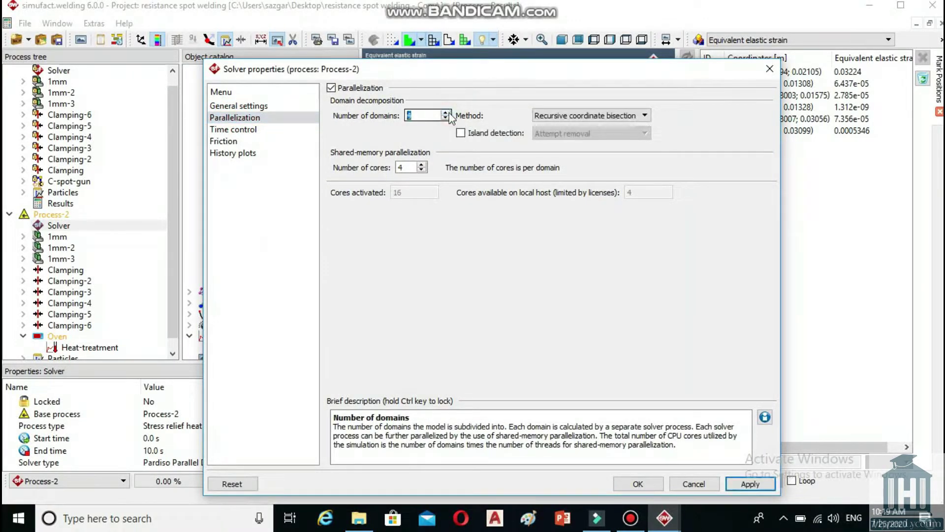
{"action": "left_click", "coordinate": [422, 171]}
{"action": "left_click", "coordinate": [422, 171]}
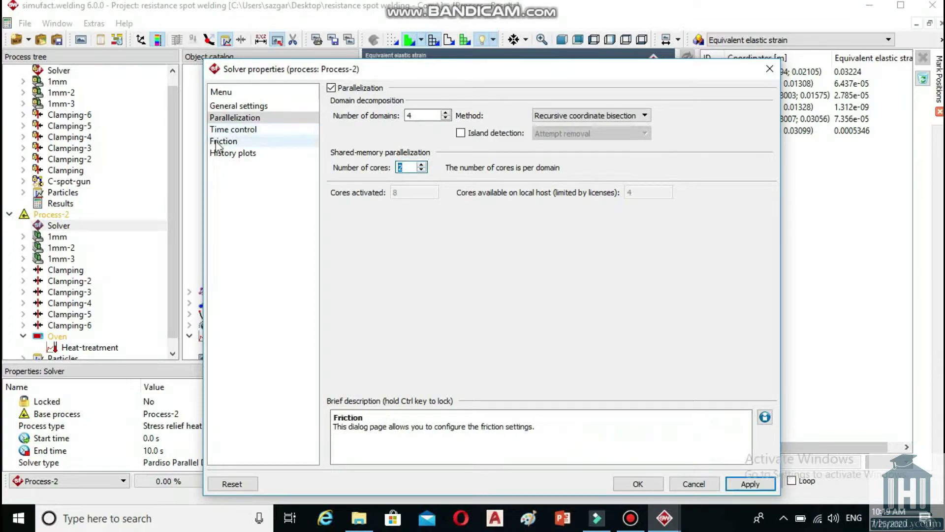
- Set the analysis end time to 1800 s and apply the solver settings
{"action": "left_click", "coordinate": [233, 130]}
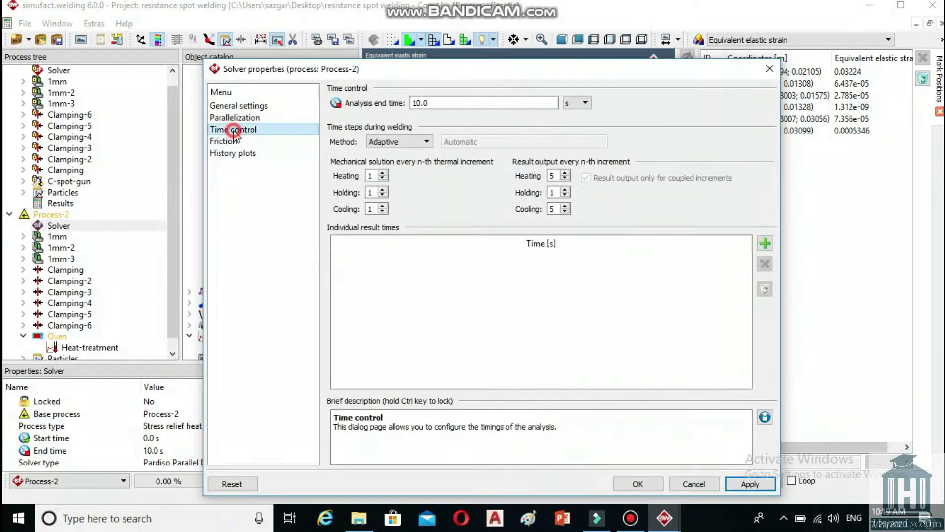
{"action": "left_click", "coordinate": [451, 104]}
{"action": "key", "text": "BackSpace"}
{"action": "key", "text": "BackSpace"}
{"action": "key", "text": "BackSpace"}
{"action": "key", "text": "BackSpace"}
{"action": "type", "text": "1"}
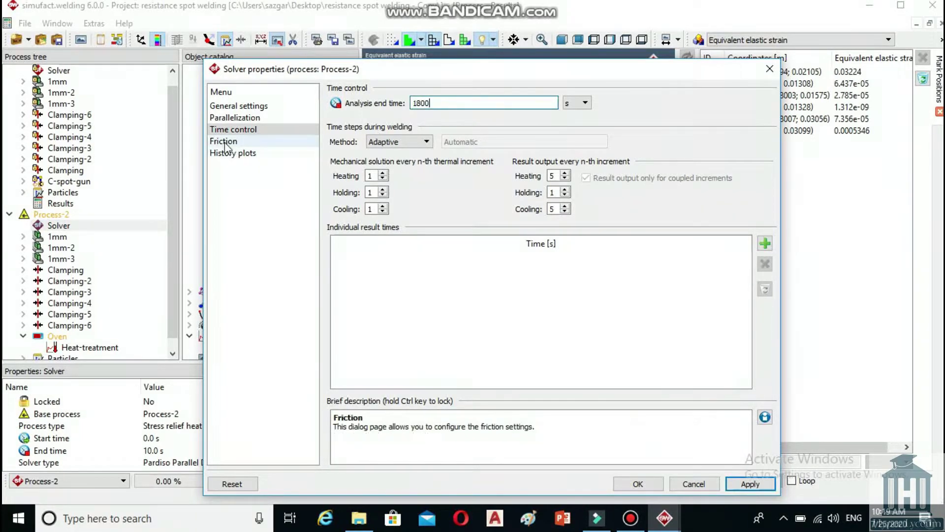
{"action": "left_click", "coordinate": [251, 142]}
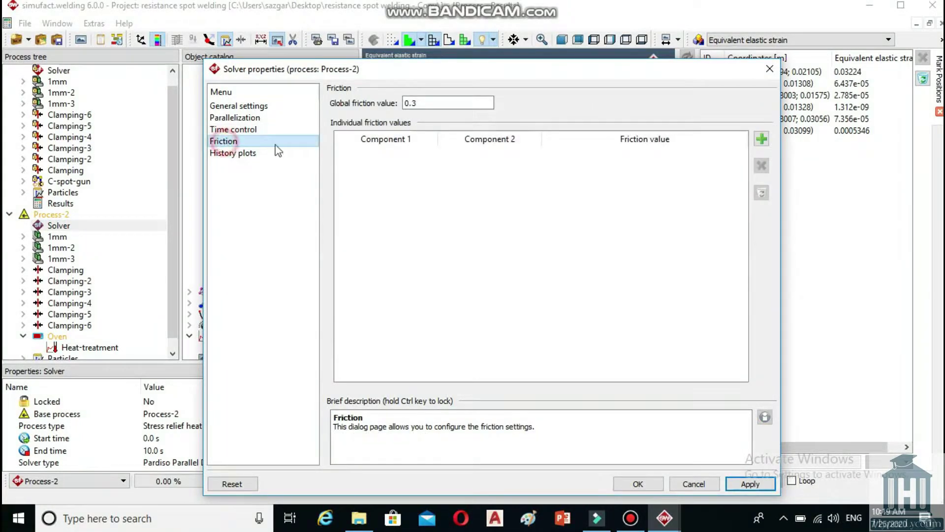
{"action": "left_click", "coordinate": [749, 483]}
{"action": "left_click", "coordinate": [638, 483]}
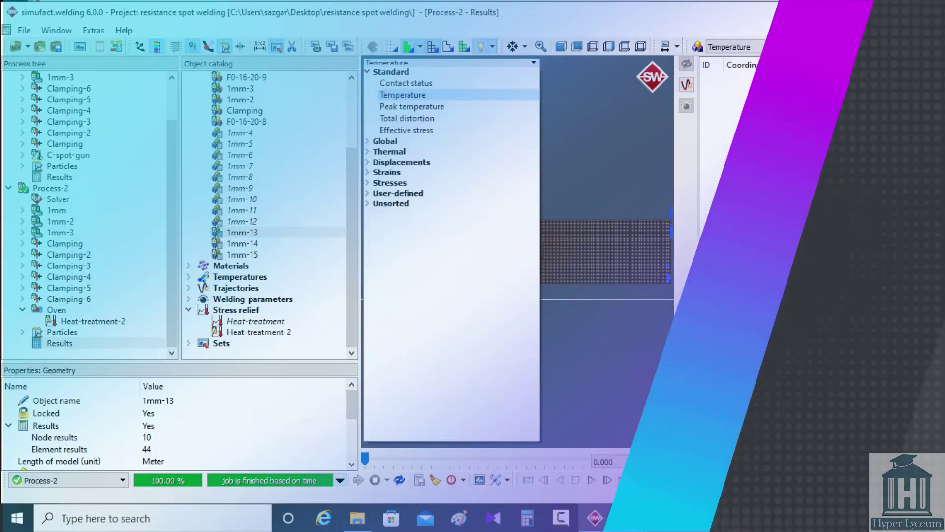
- Show equivalent elastic strain on Process-2 at the final 1800 s increment
{"action": "left_click", "coordinate": [389, 183]}
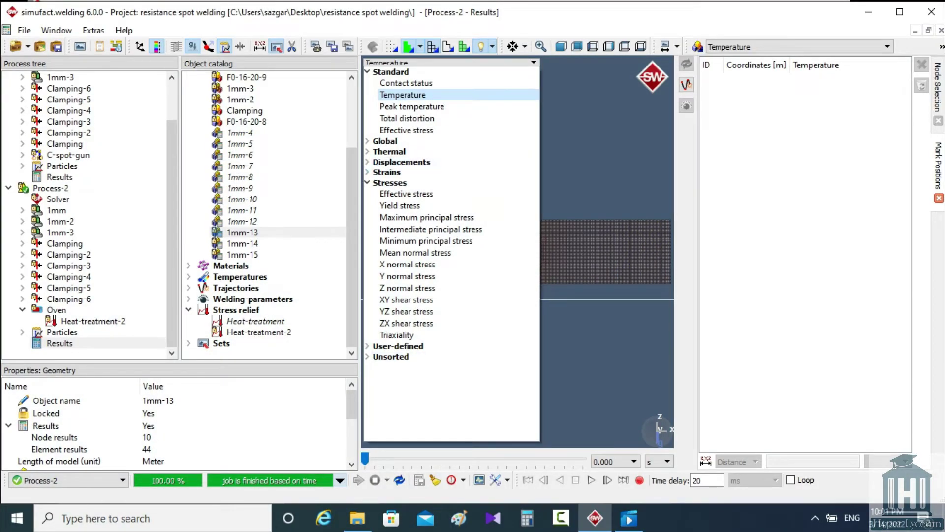
{"action": "left_click", "coordinate": [386, 172]}
{"action": "left_click", "coordinate": [422, 183]}
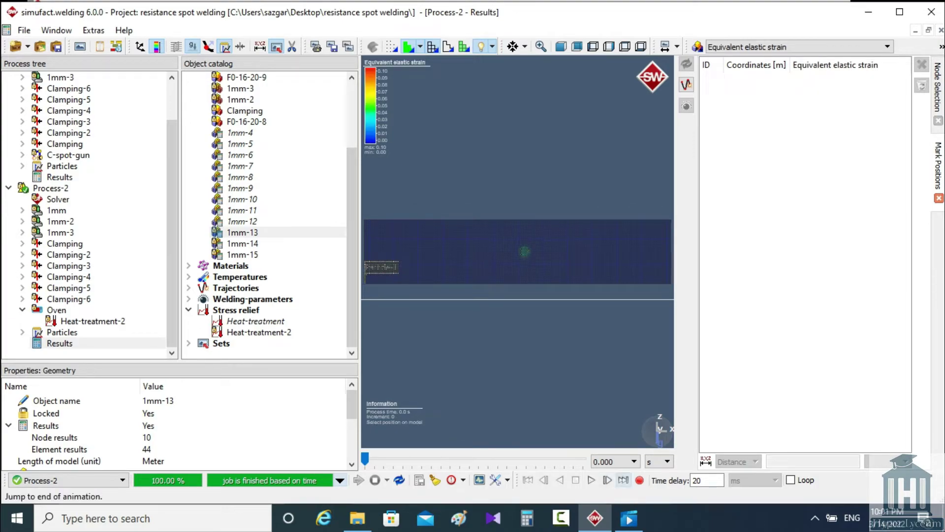
{"action": "left_click", "coordinate": [623, 480]}
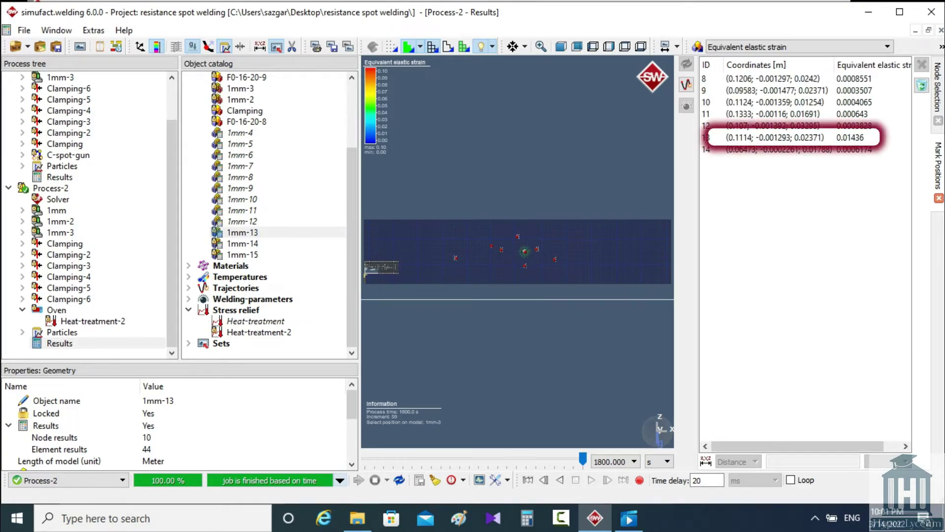
{"action": "left_click", "coordinate": [50, 188]}
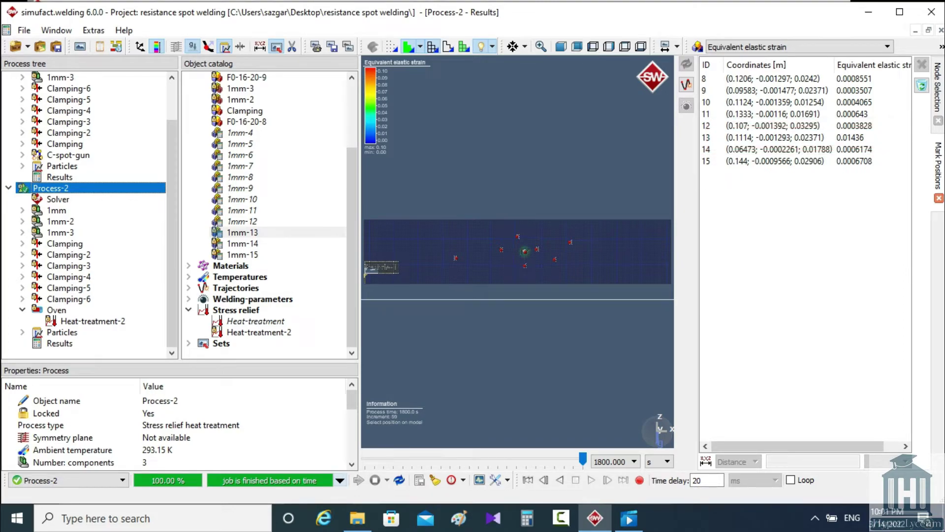
- Configure a Process-2 UNV export of component 1mm-3 at increment 59 (1800 s), then close it
{"action": "left_click", "coordinate": [60, 343]}
{"action": "right_click", "coordinate": [64, 343]}
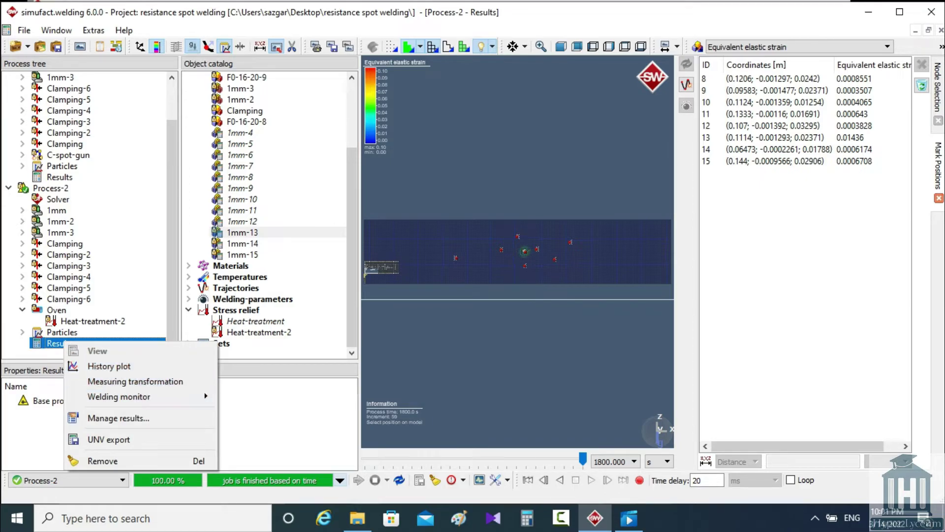
{"action": "left_click", "coordinate": [108, 439]}
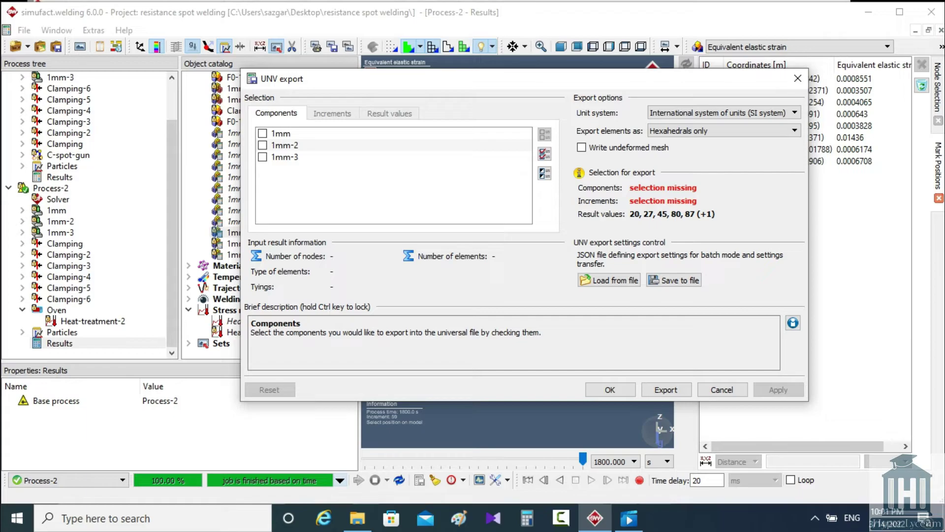
{"action": "left_click", "coordinate": [262, 156]}
{"action": "left_click", "coordinate": [332, 113]}
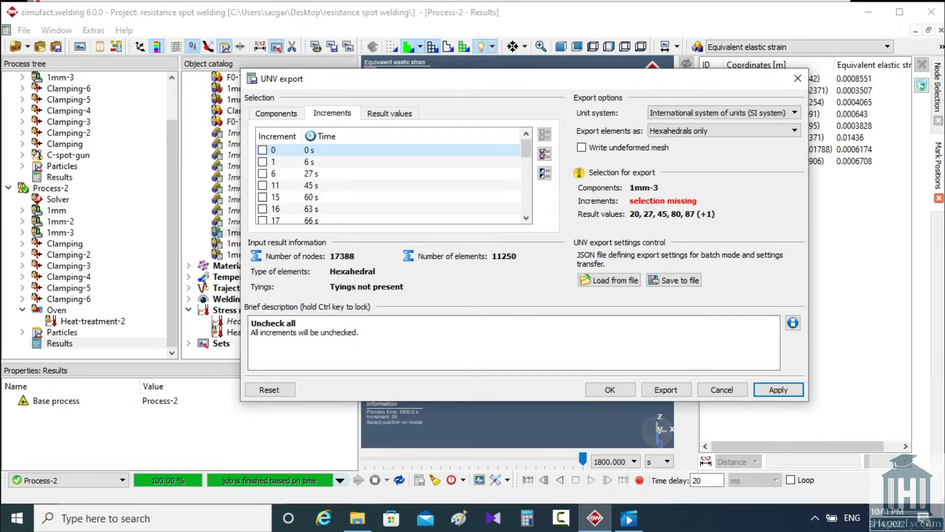
{"action": "left_click_drag", "start_coordinate": [527, 148], "coordinate": [527, 202]}
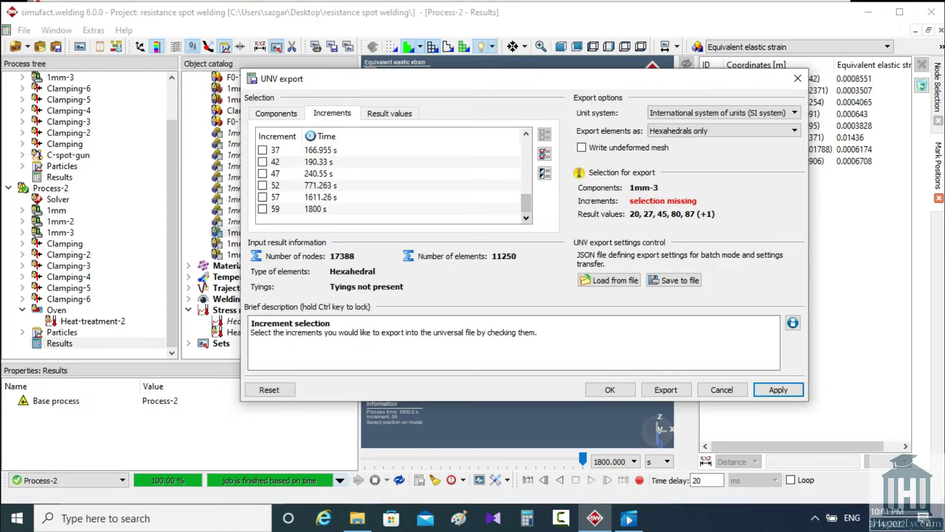
{"action": "left_click", "coordinate": [262, 208]}
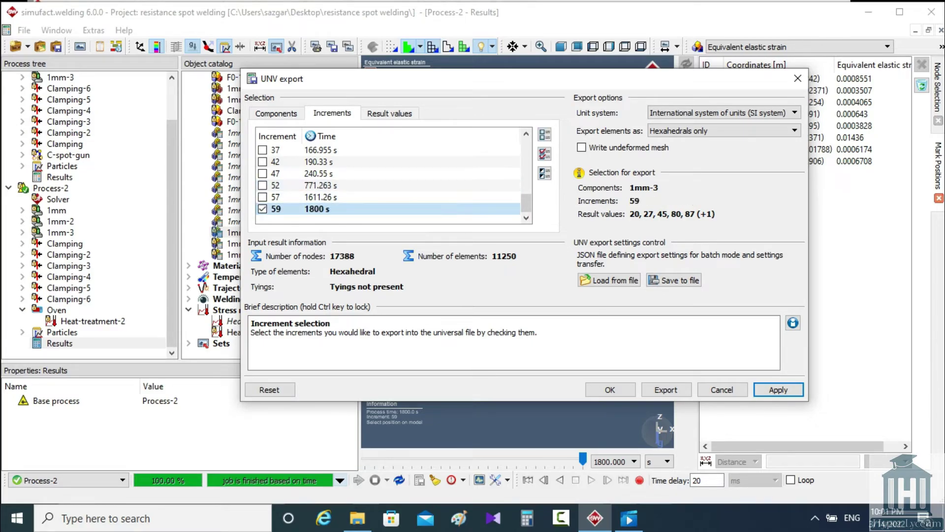
{"action": "left_click", "coordinate": [389, 113]}
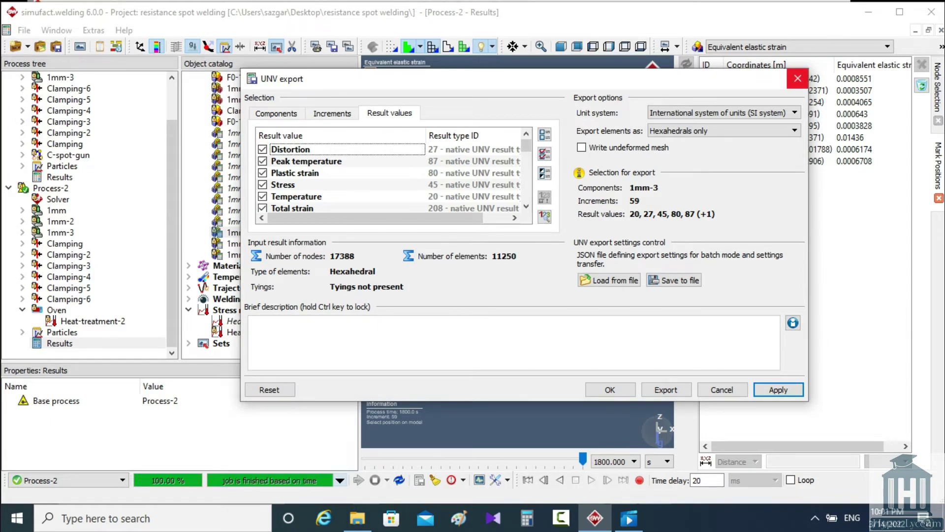
{"action": "left_click", "coordinate": [797, 79]}
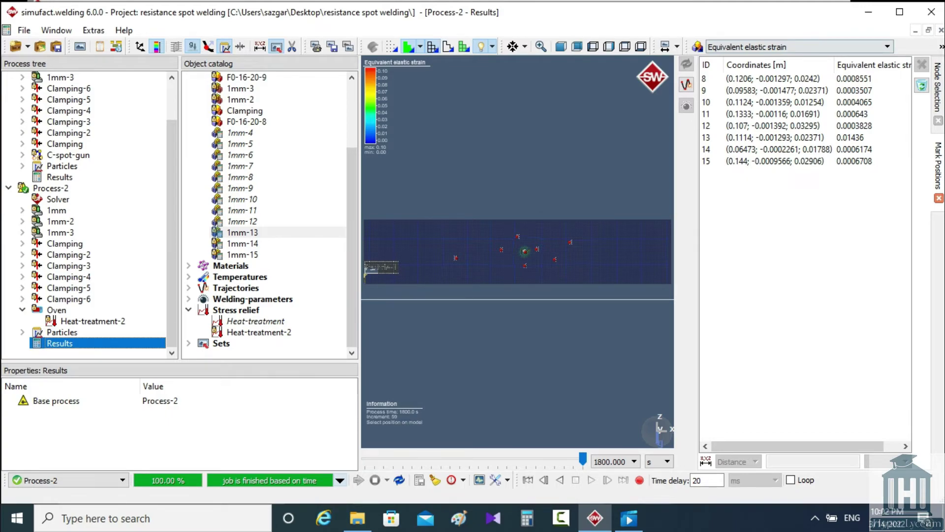
- Close the Mark Positions node table on the right side
{"action": "left_click", "coordinate": [939, 198]}
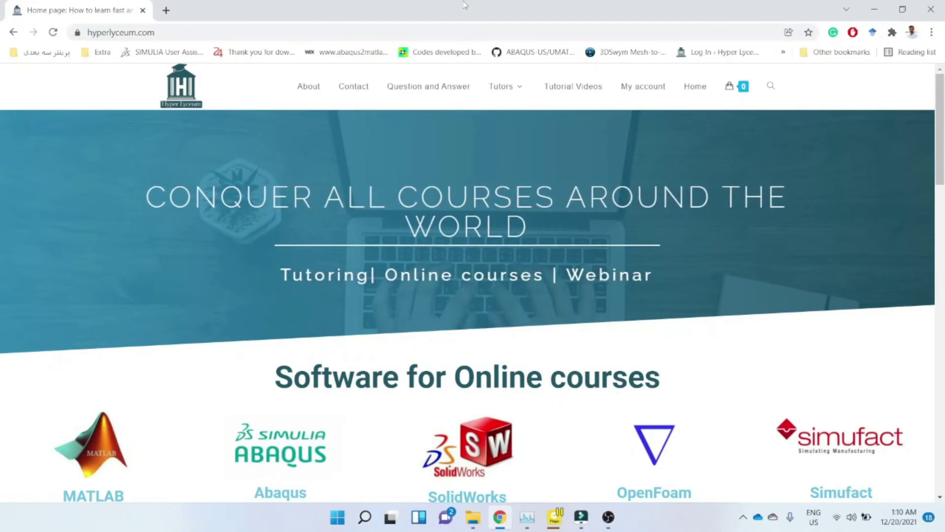
- Open a tutor's profile from the Tutors menu and read down to languages and contact details
{"action": "mouse_move", "coordinate": [511, 88]}
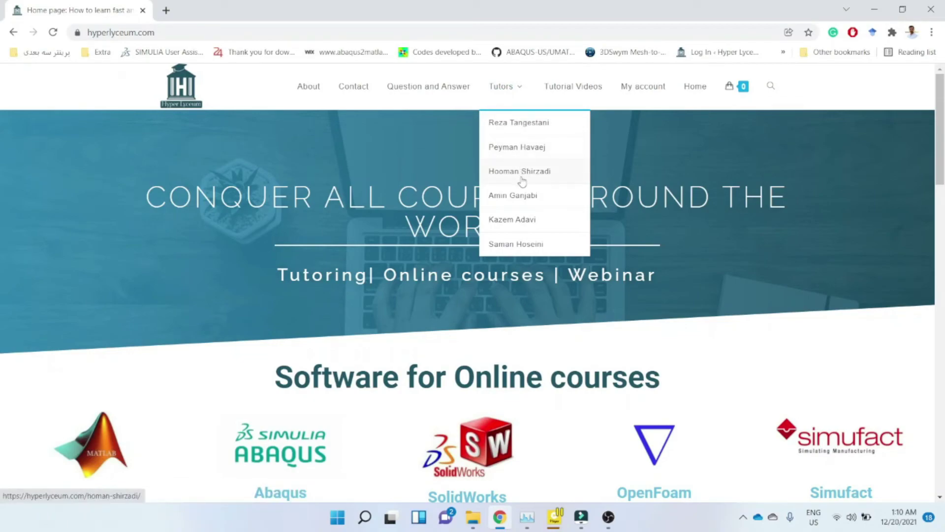
{"action": "left_click", "coordinate": [524, 196]}
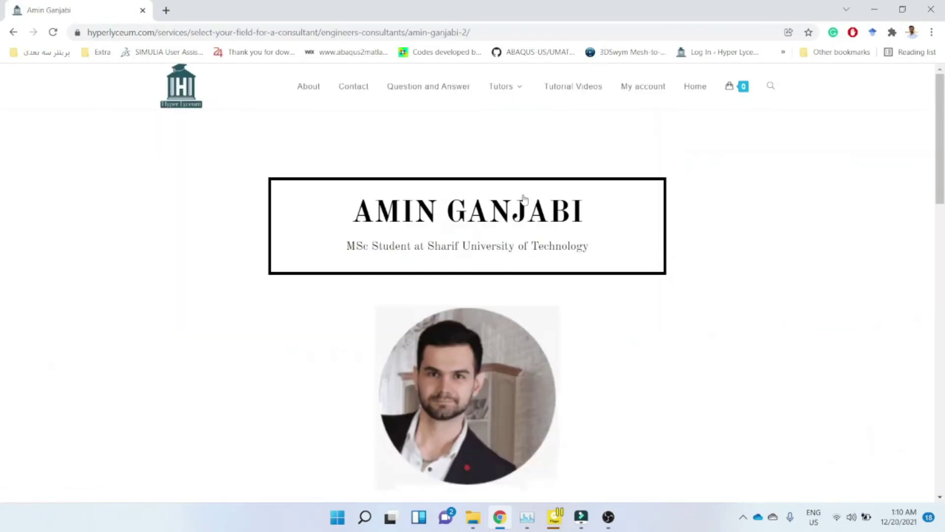
{"action": "scroll", "coordinate": [524, 198], "scroll_direction": "down", "scroll_amount": 8}
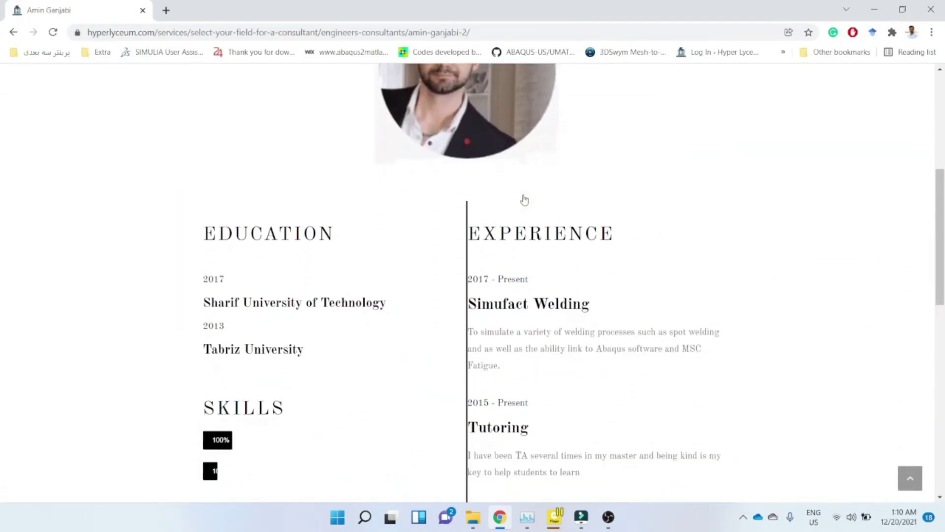
{"action": "scroll", "coordinate": [524, 198], "scroll_direction": "down", "scroll_amount": 3}
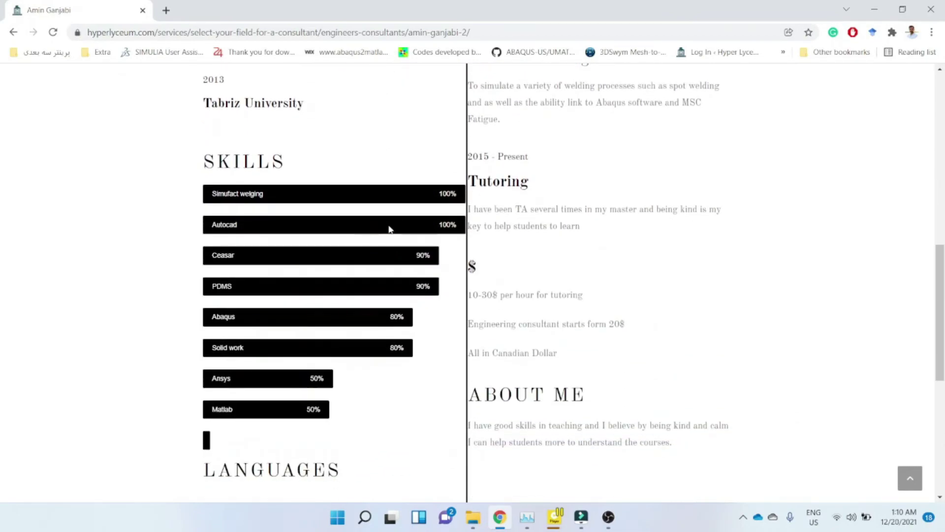
{"action": "scroll", "coordinate": [300, 307], "scroll_direction": "down", "scroll_amount": 5}
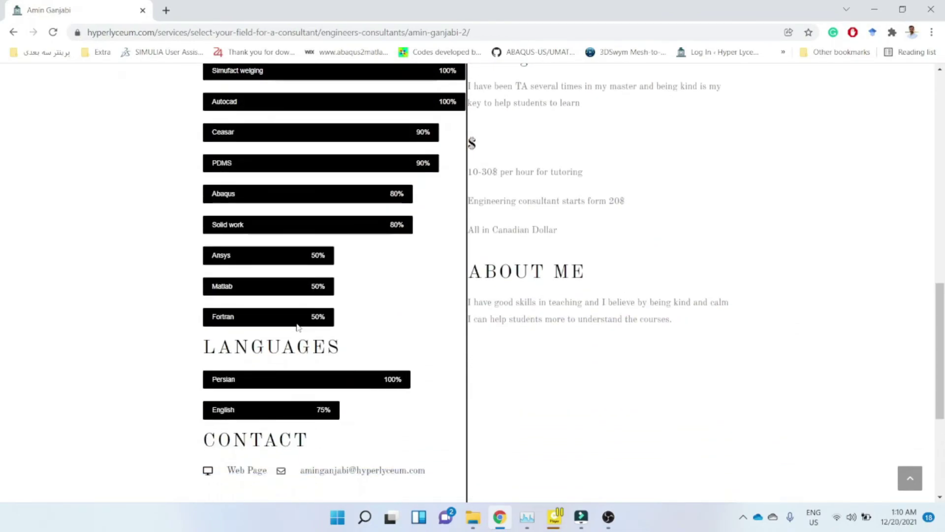
{"action": "scroll", "coordinate": [316, 329], "scroll_direction": "down", "scroll_amount": 2}
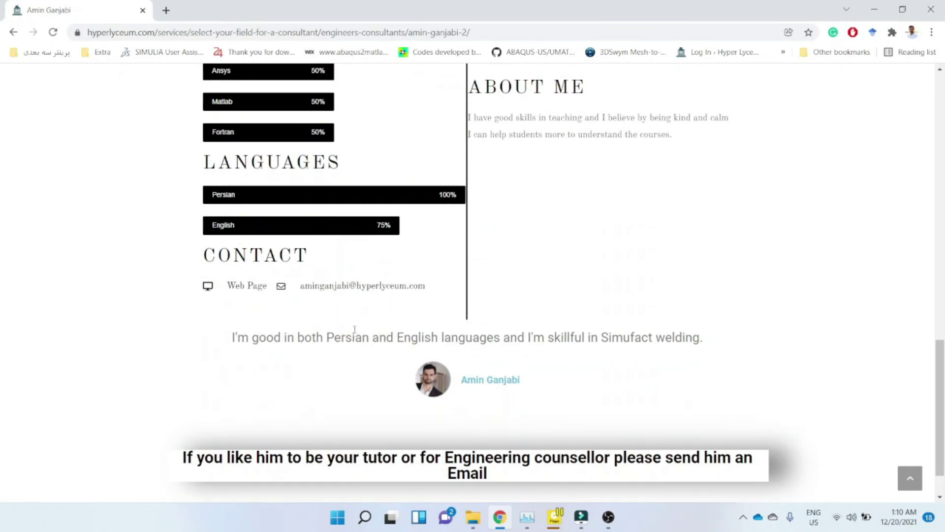